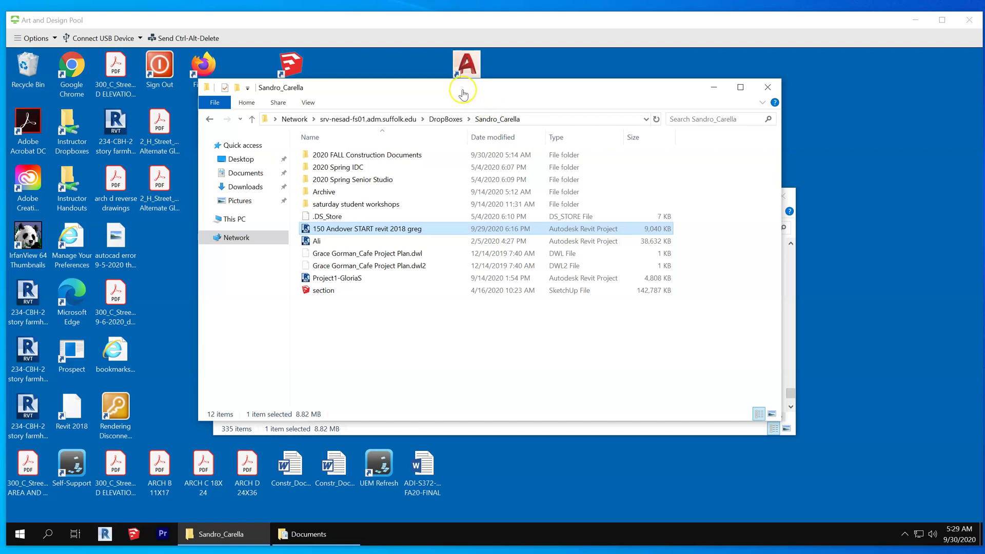
- Try to copy the Revit project "150 Andover START revit 2018 greg" from the network dropbox folder into Documents
left_click(376, 229)
right_click(376, 230)
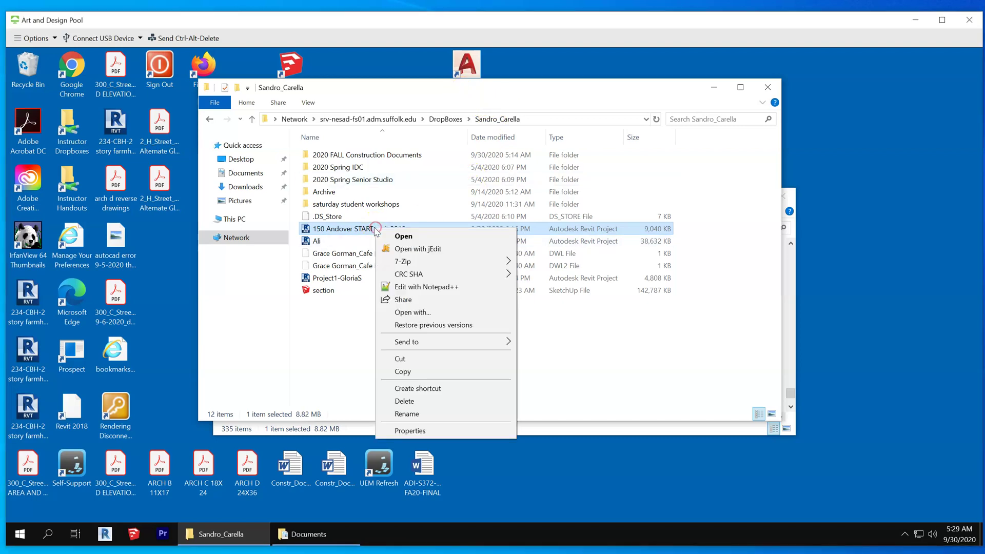
left_click(416, 372)
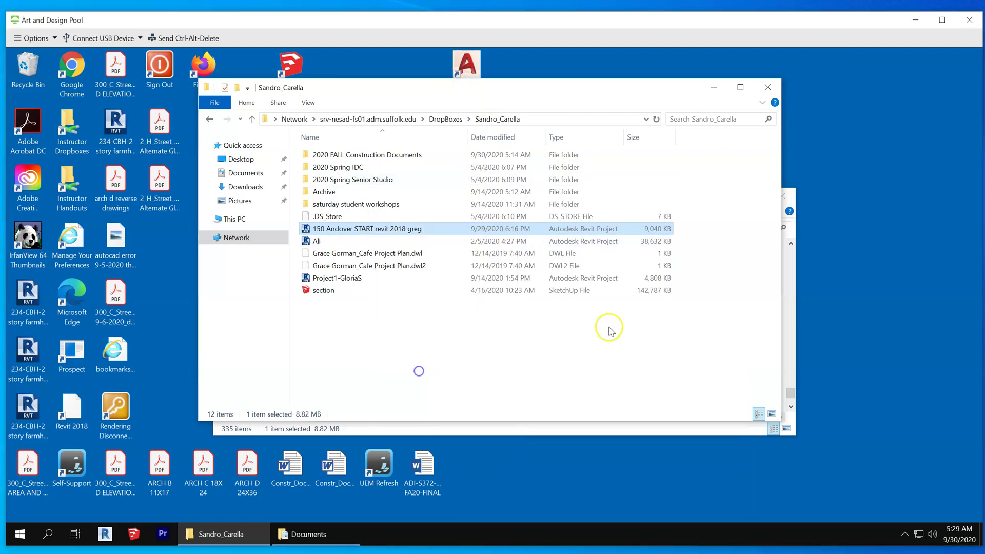
left_click(790, 335)
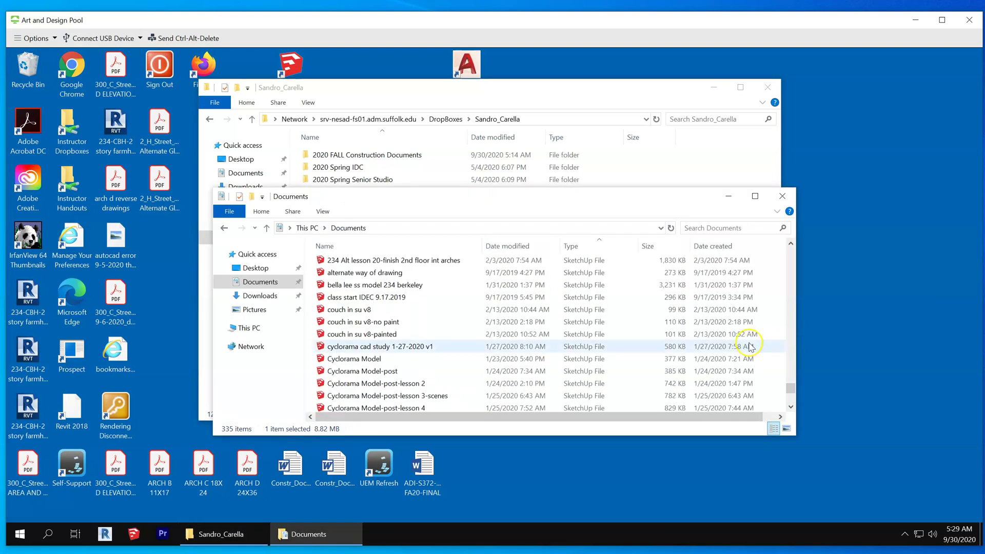
right_click(761, 324)
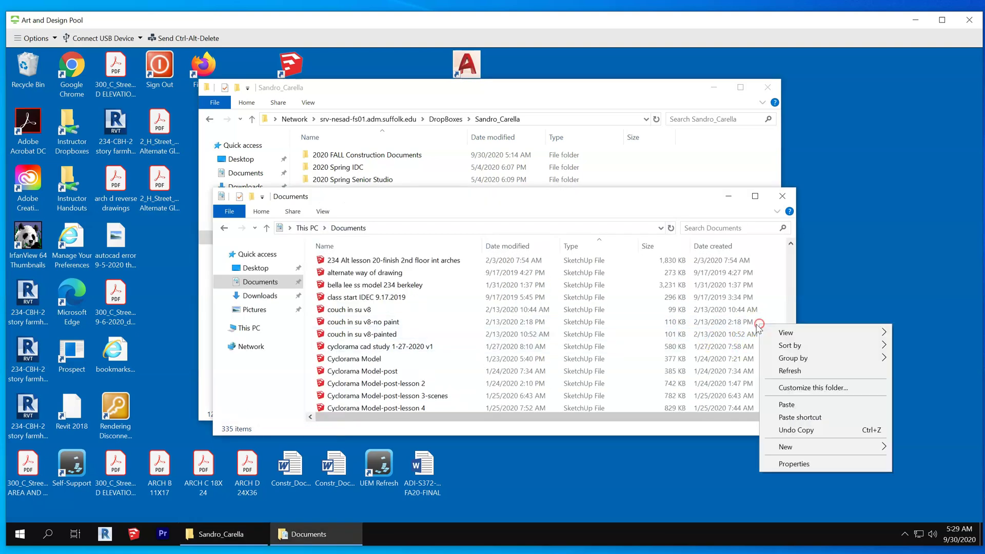
left_click(803, 403)
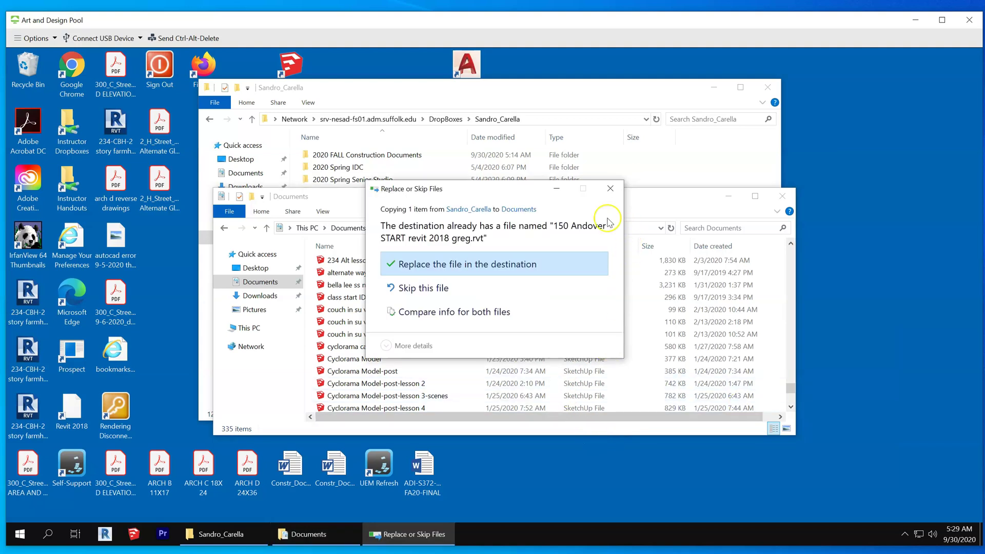
left_click(612, 189)
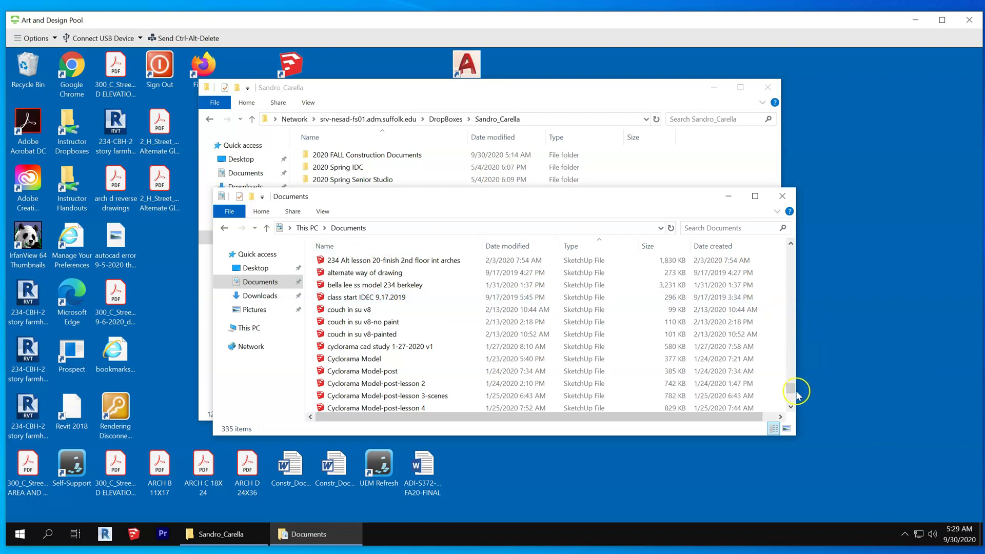
- Sort the Documents folder by date modified and open the project "150 Andover START revit 2018 greg" in Revit
left_click_drag(790, 388, 788, 248)
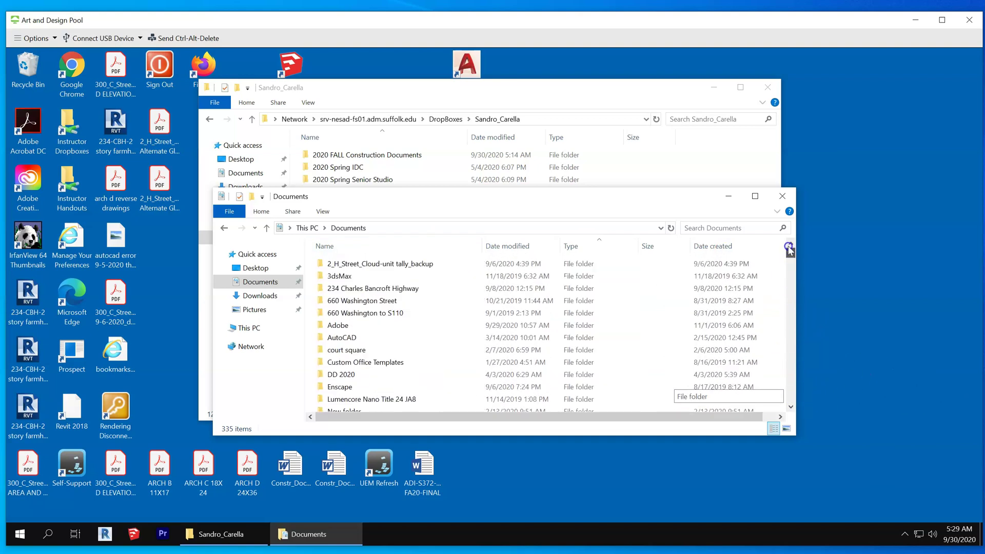
left_click(505, 246)
double_click(425, 263)
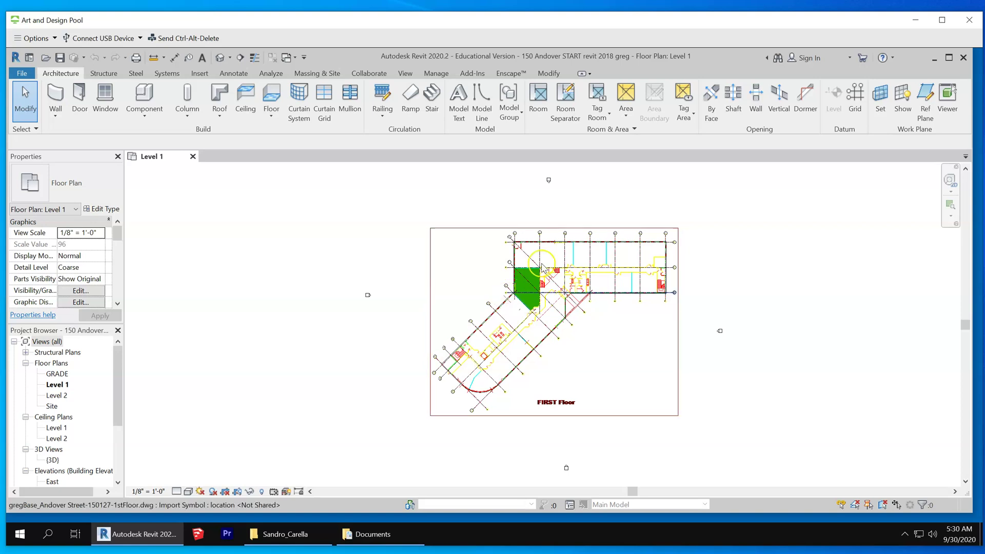
- Examine the imported DWG underlays and grid lines in the Level 1 and Level 2 floor plans
scroll(559, 339, "up", 5)
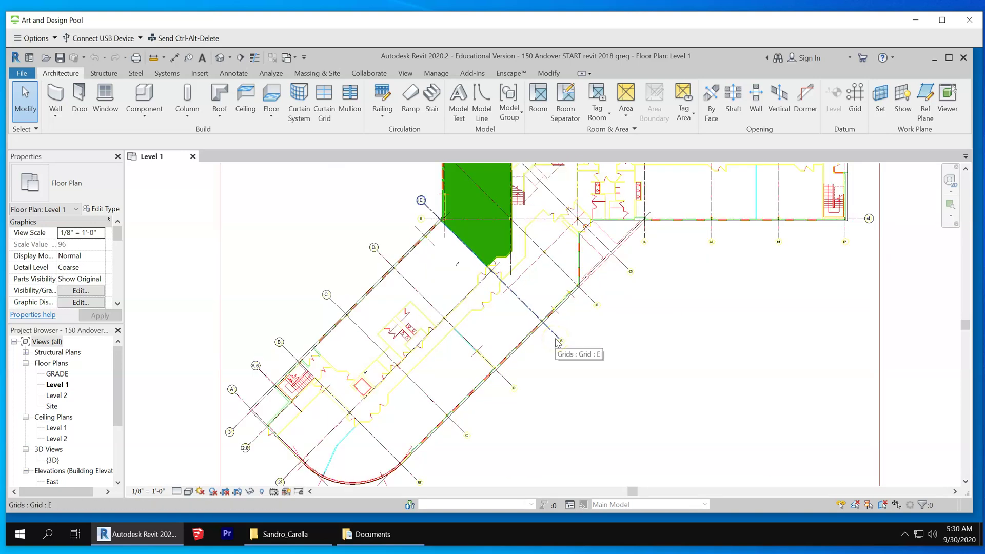
left_click(395, 323)
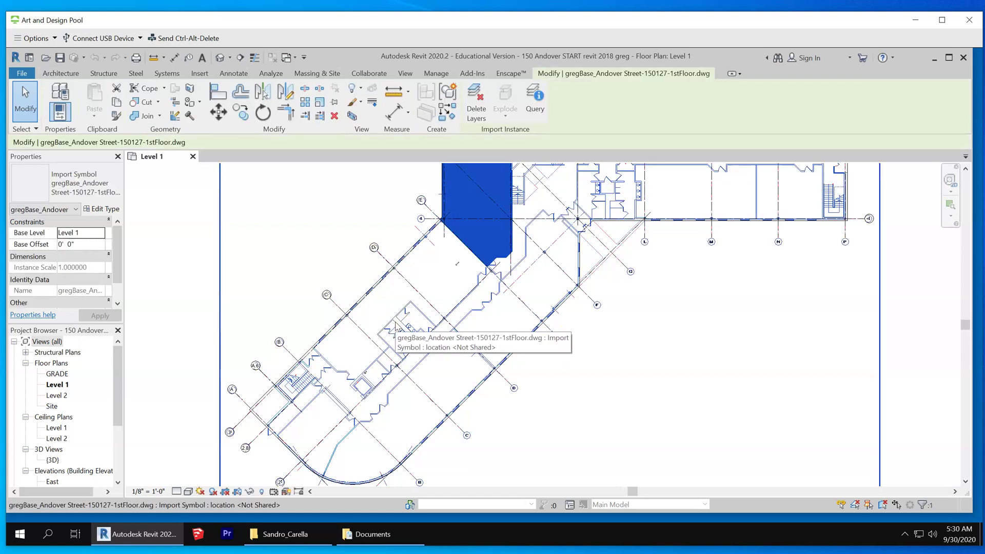
scroll(291, 287, "up", 3)
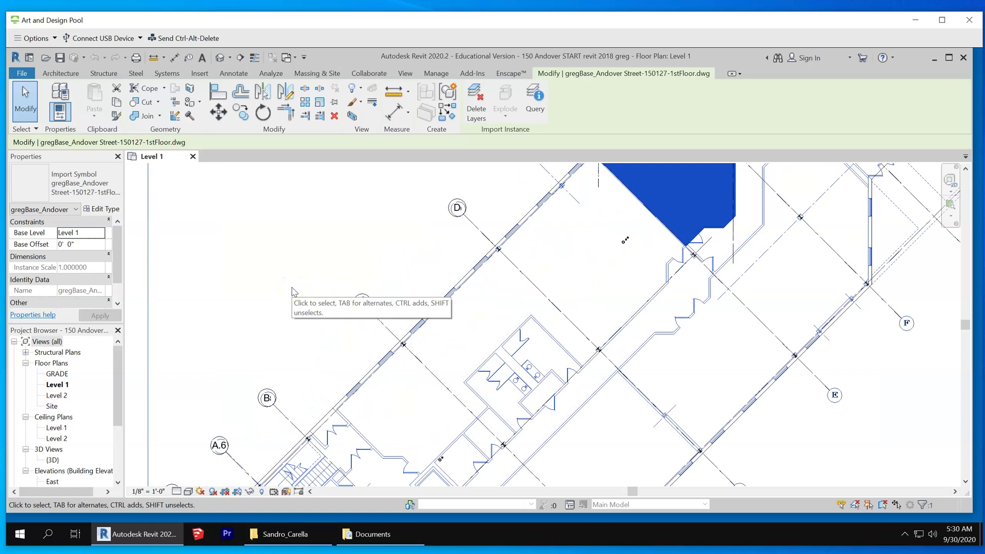
scroll(292, 288, "down", 3)
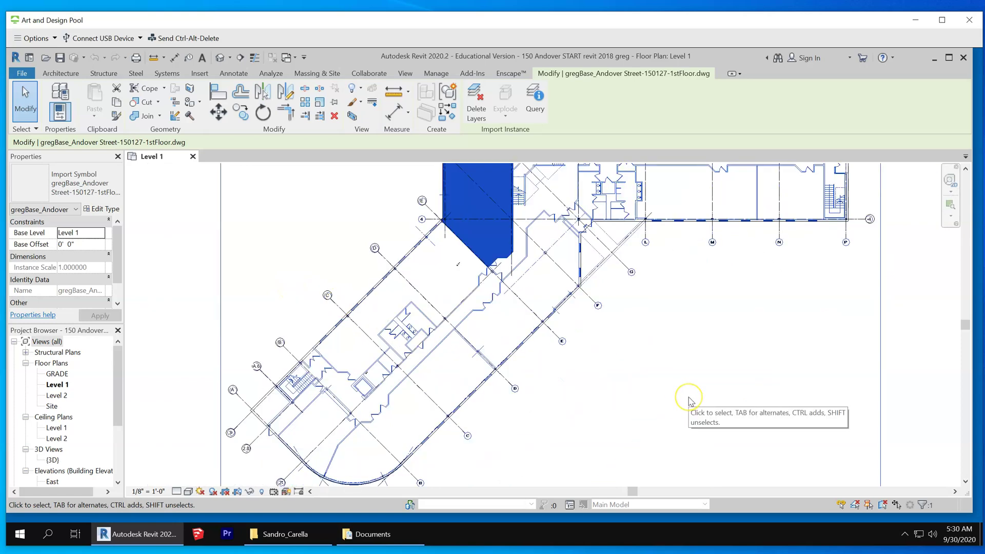
scroll(689, 401, "down", 2)
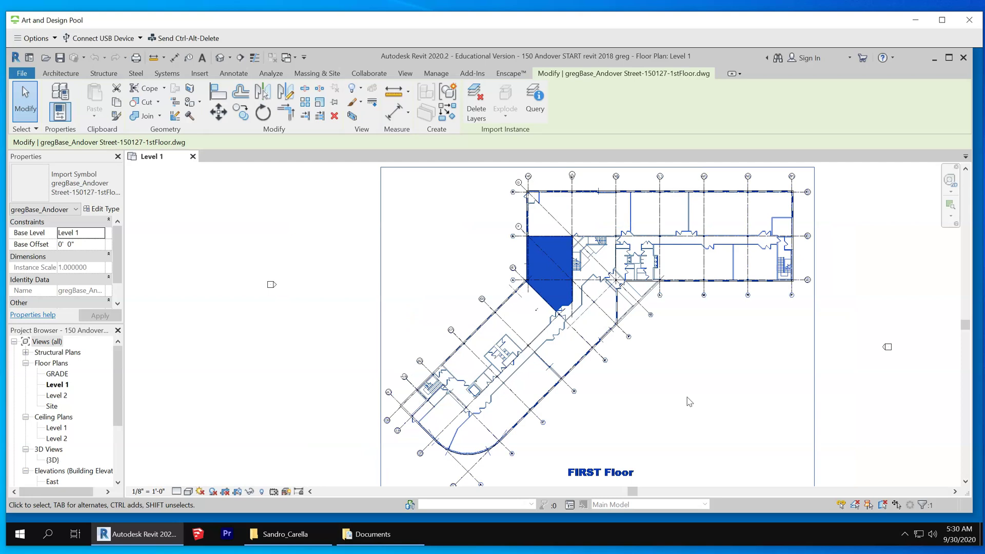
double_click(54, 395)
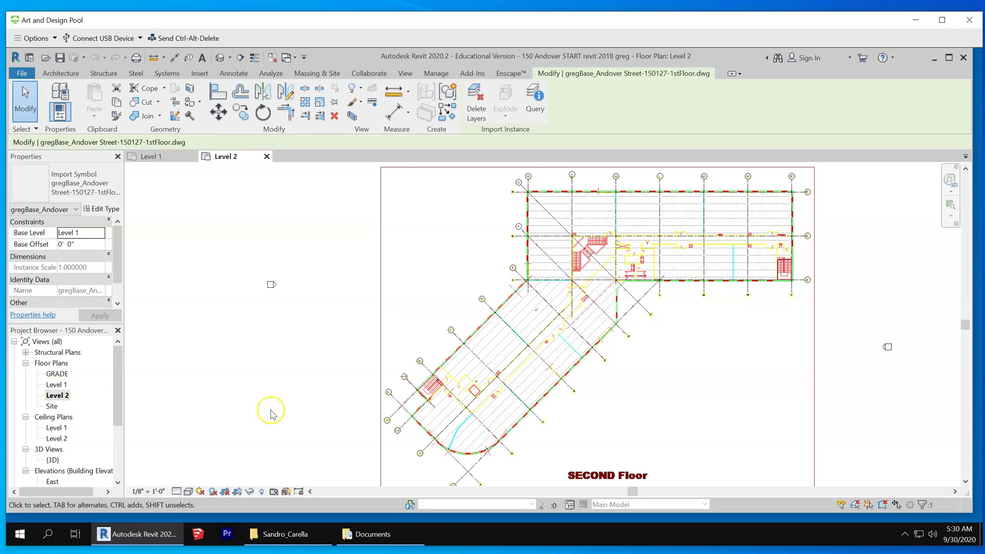
scroll(550, 431, "up", 5)
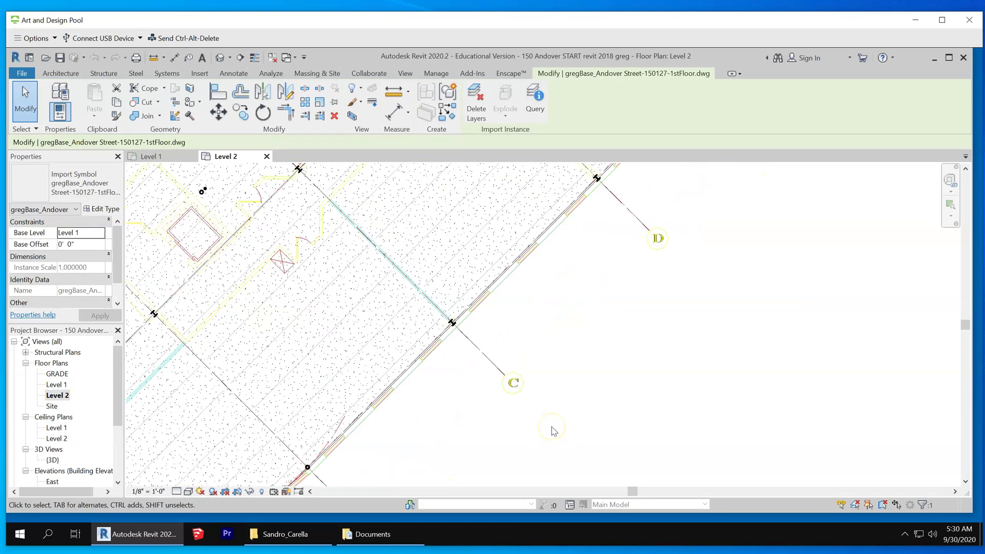
scroll(554, 431, "down", 3)
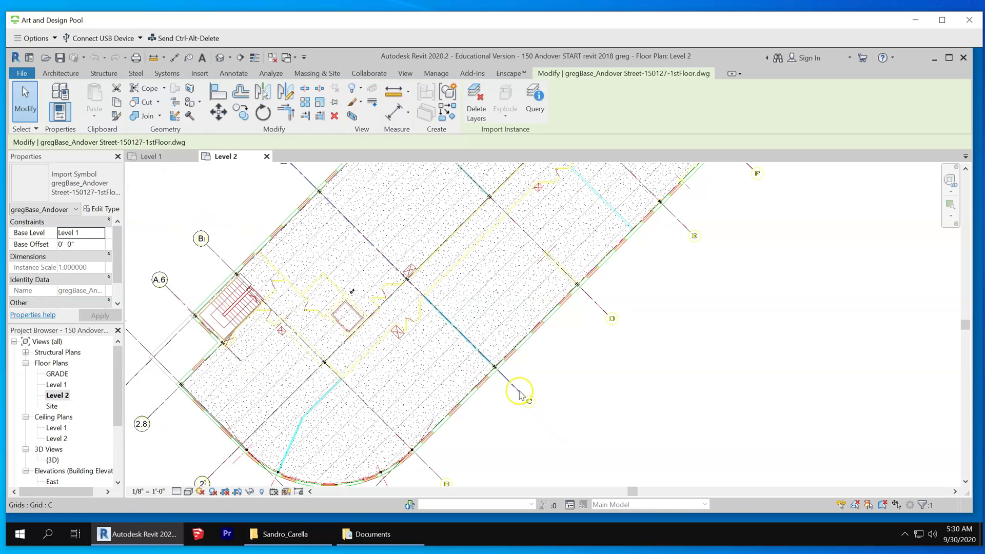
scroll(589, 417, "down", 2)
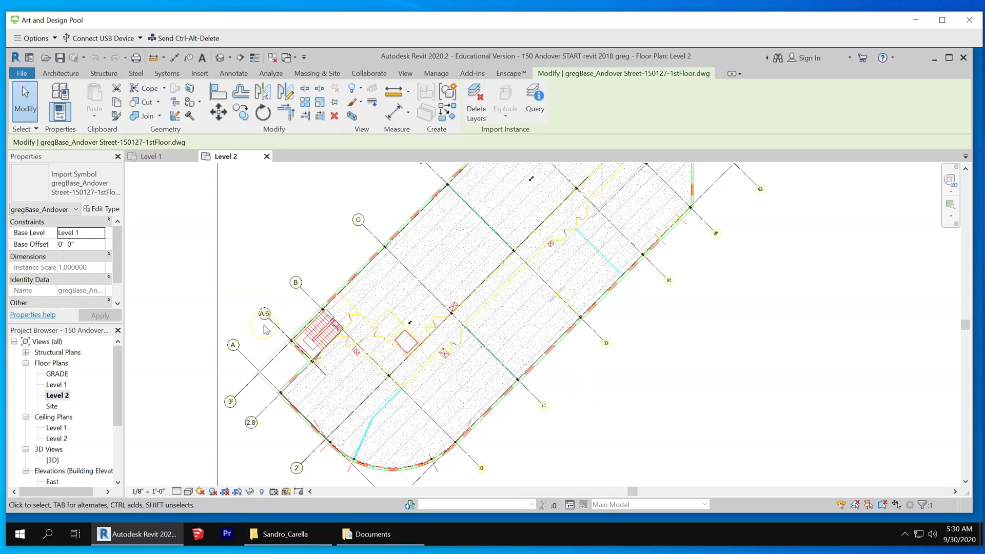
left_click(651, 394)
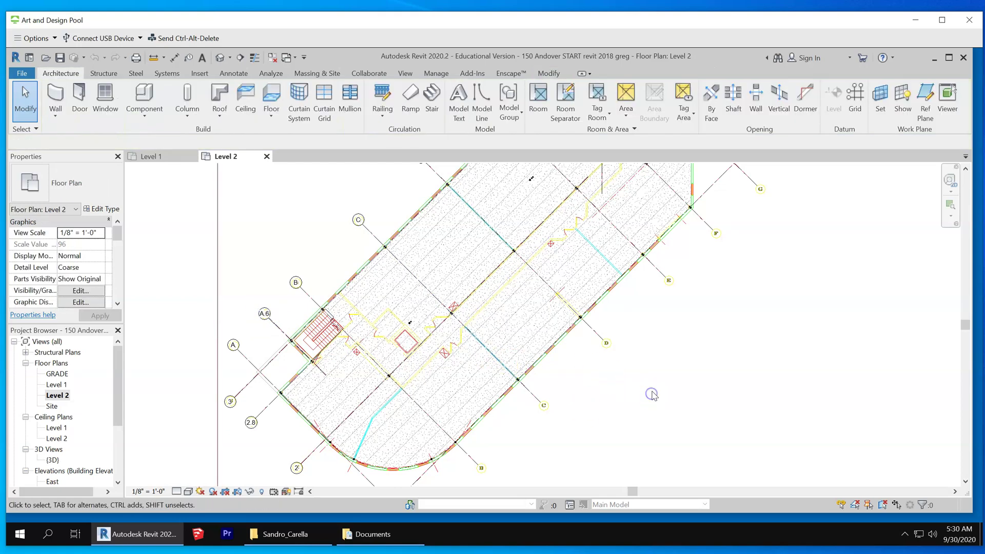
- In the Level 1 floor plan, start a new wall and set its top constraint to Up to level: Level 2
double_click(63, 384)
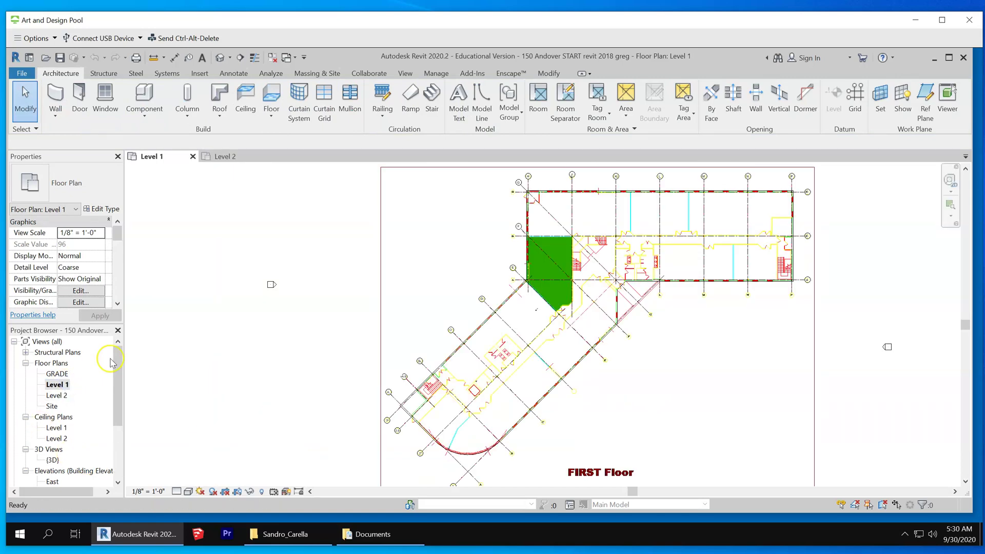
left_click(55, 98)
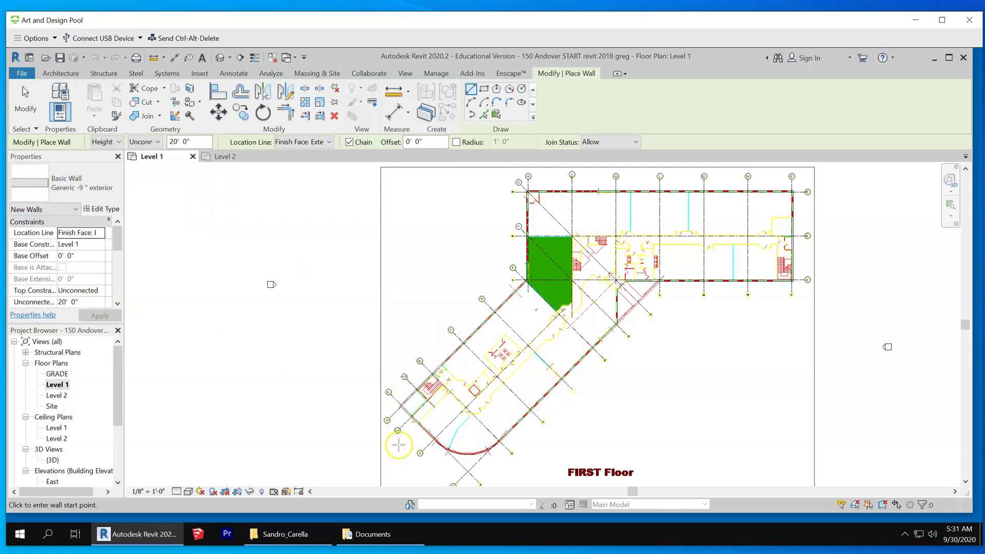
scroll(425, 397, "up", 5)
scroll(419, 368, "down", 1)
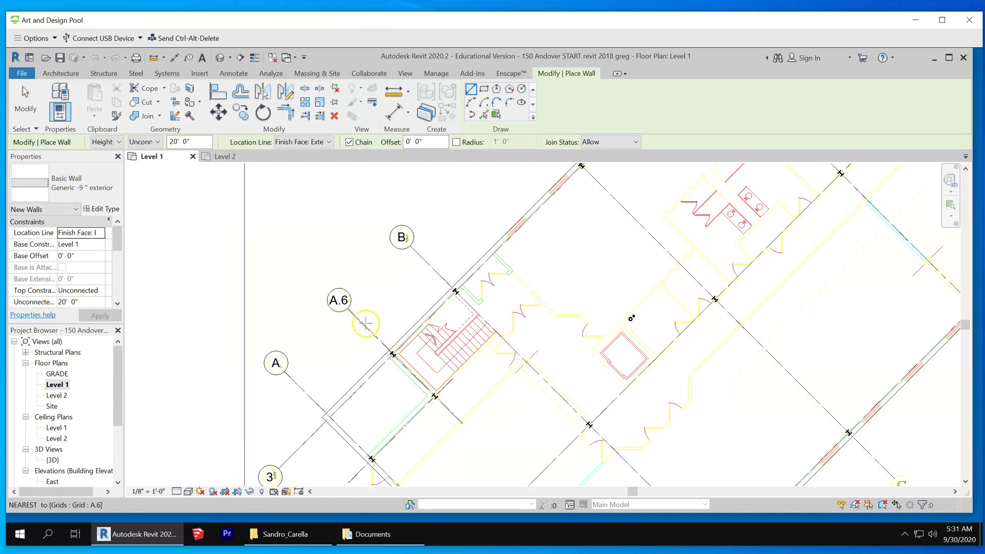
left_click(319, 145)
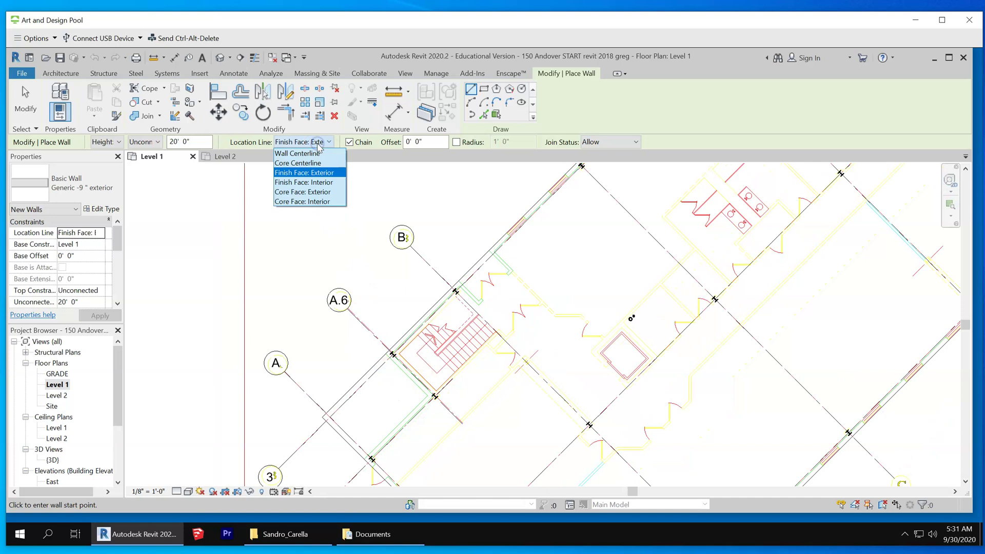
left_click(318, 145)
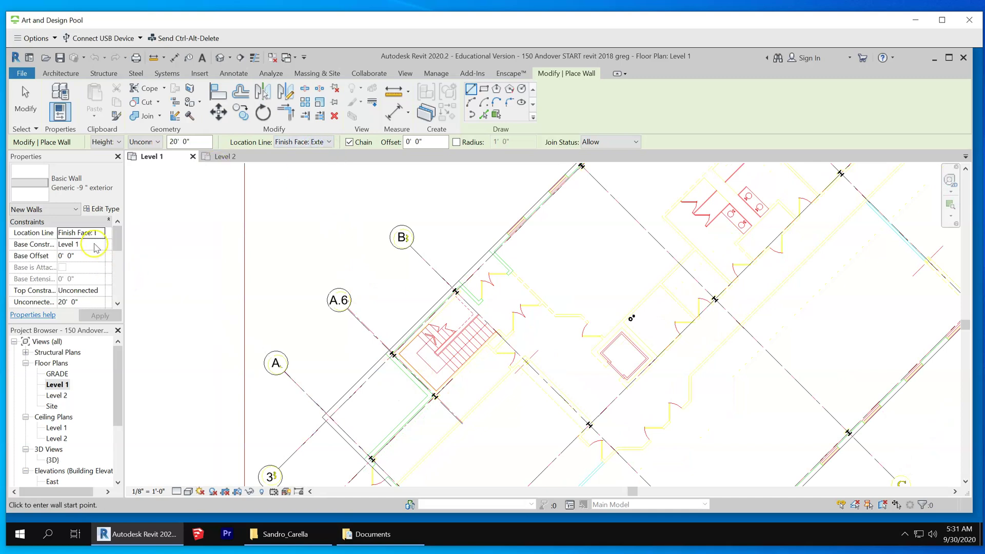
left_click(98, 290)
left_click(102, 291)
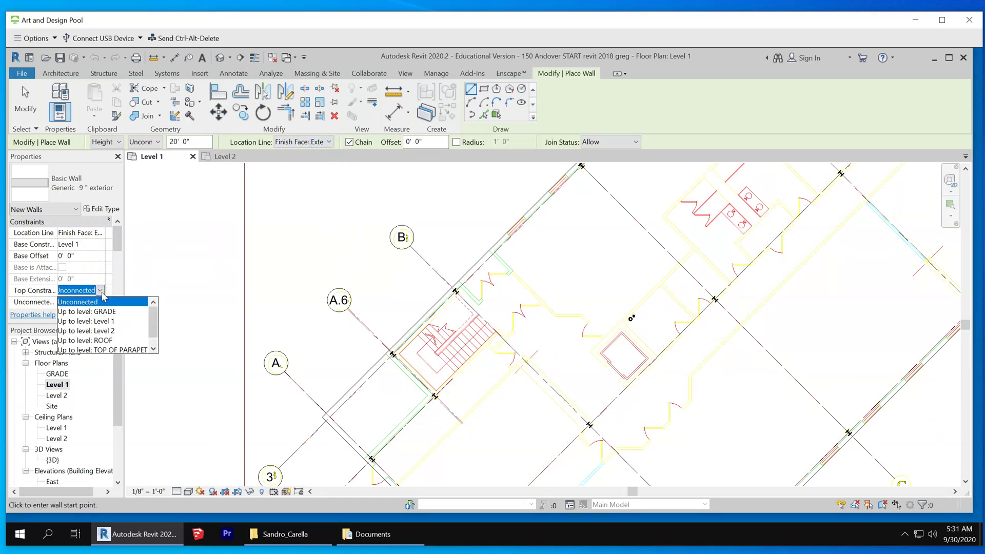
left_click(88, 330)
scroll(406, 233, "down", 2)
scroll(405, 233, "down", 2)
scroll(391, 295, "up", 6)
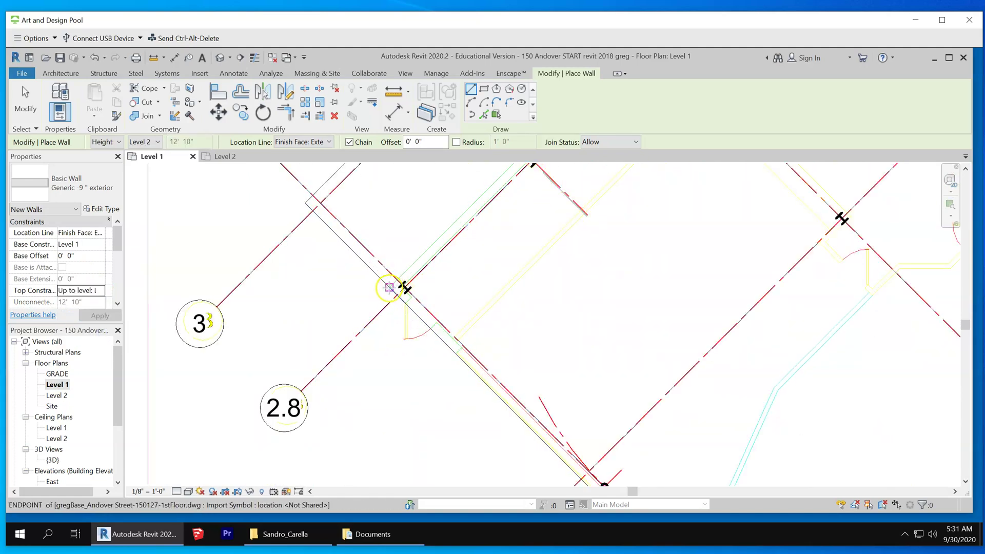
left_click(389, 288)
scroll(389, 288, "down", 3)
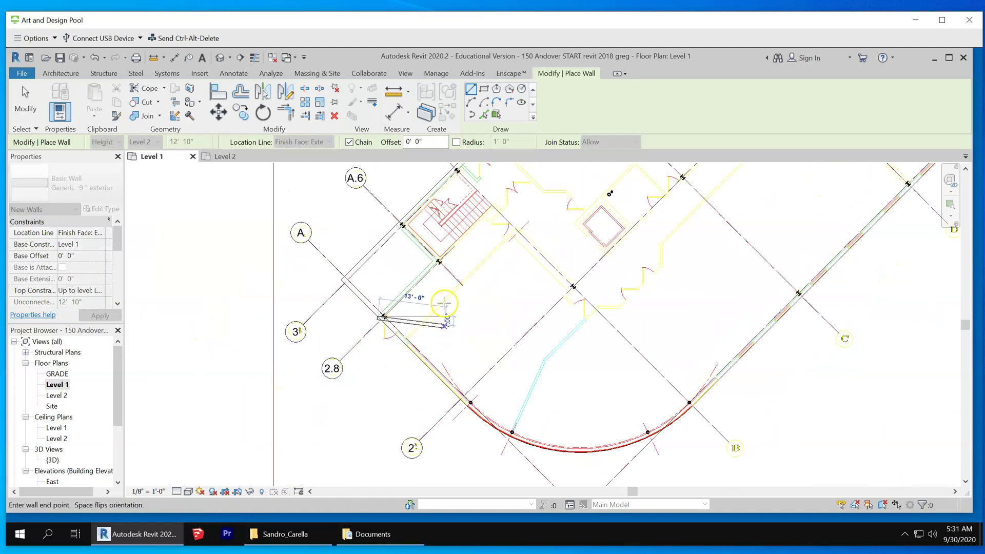
scroll(447, 247, "up", 3)
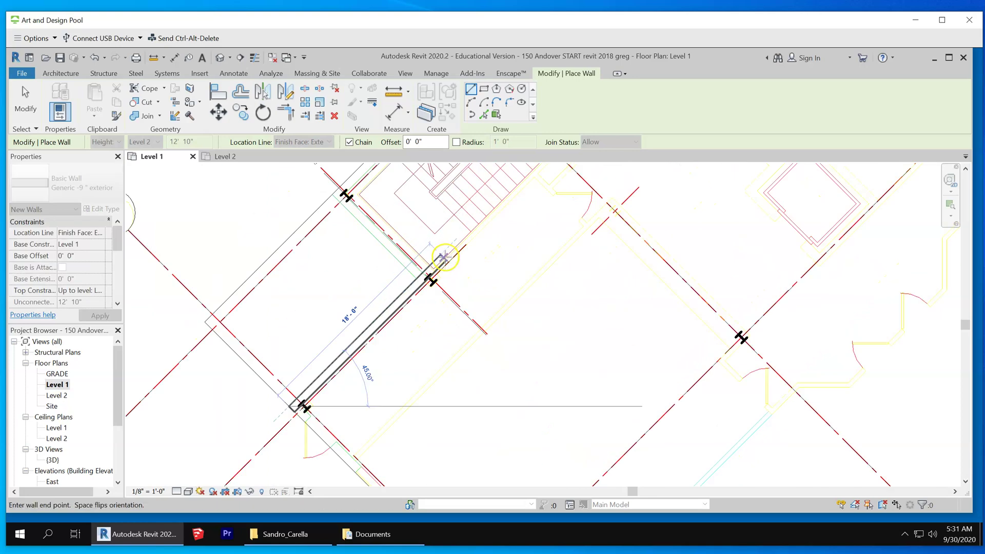
scroll(430, 262, "up", 3)
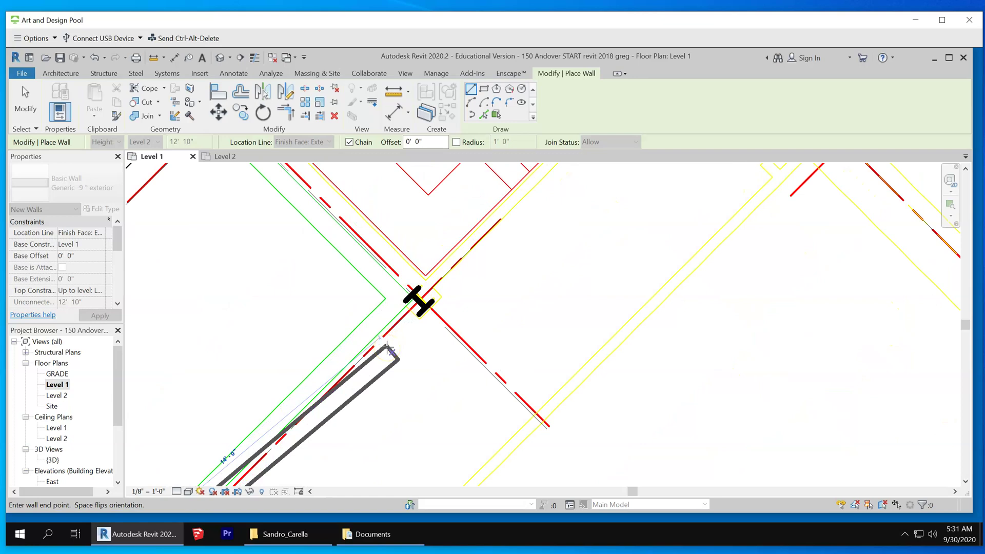
scroll(390, 351, "down", 3)
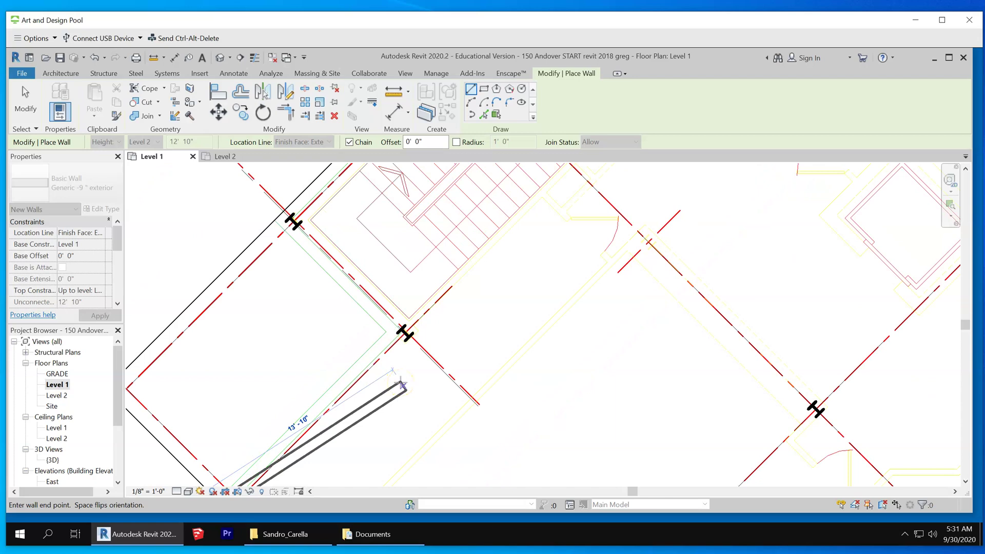
scroll(402, 383, "down", 4)
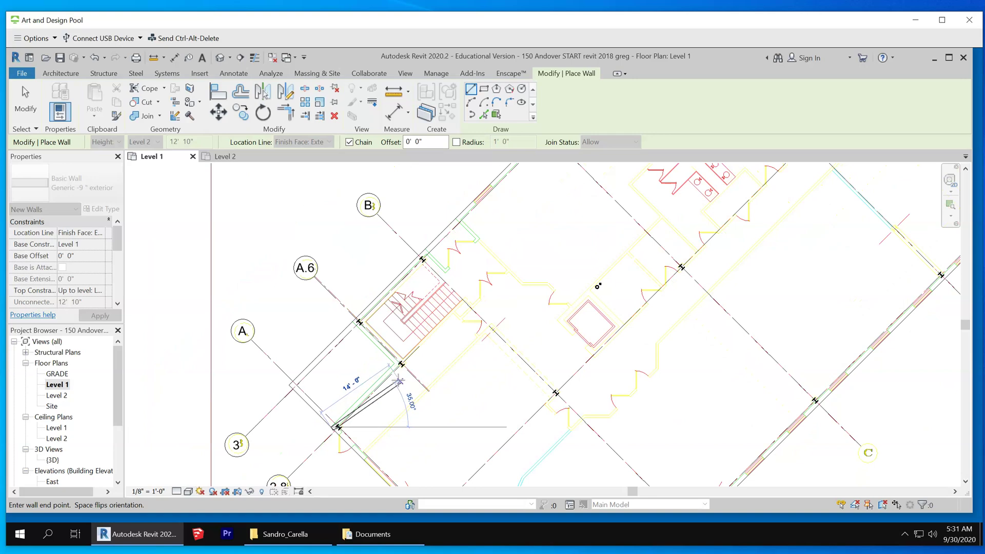
key("Escape")
scroll(288, 295, "up", 5)
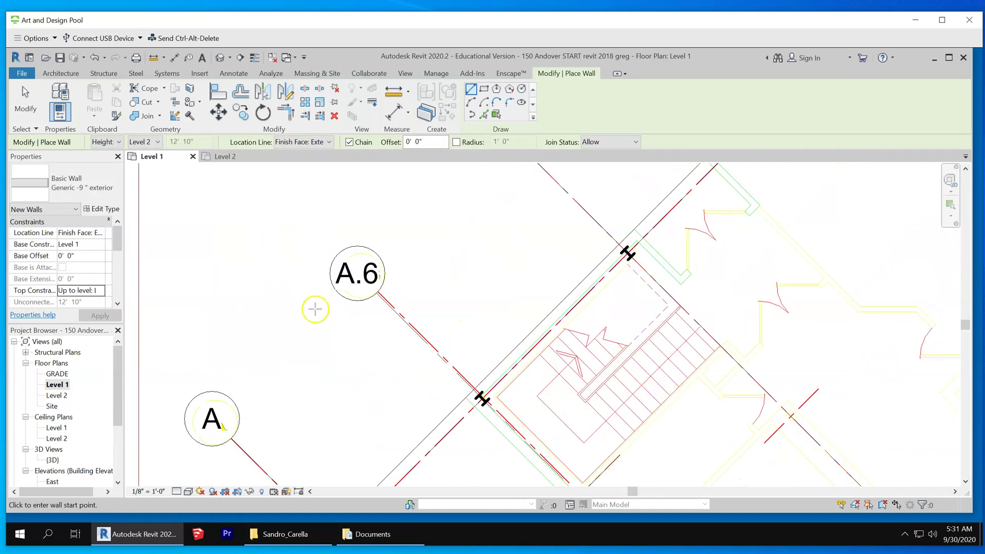
scroll(326, 312, "down", 4)
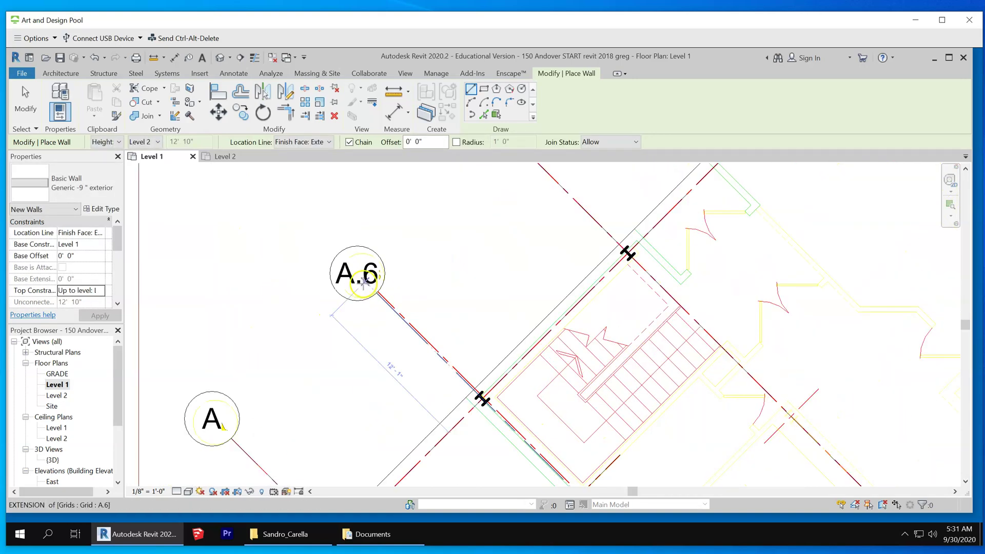
scroll(355, 302, "down", 2)
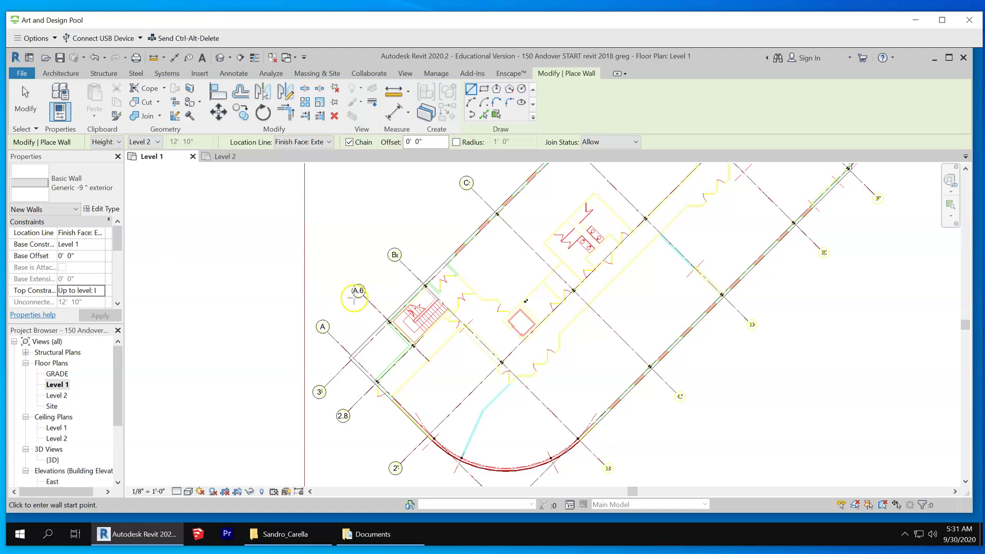
left_click(534, 353)
scroll(364, 319, "up", 2)
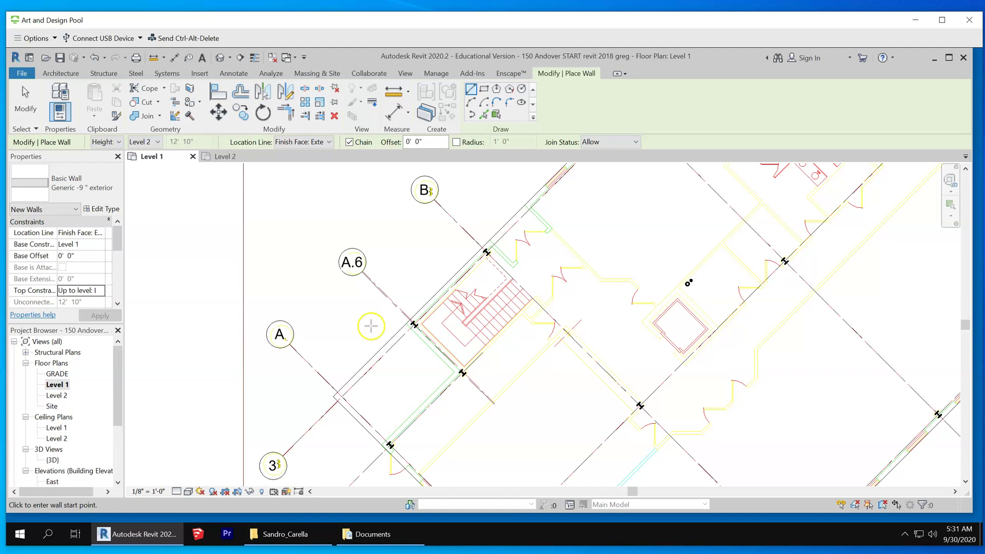
scroll(361, 345, "down", 5)
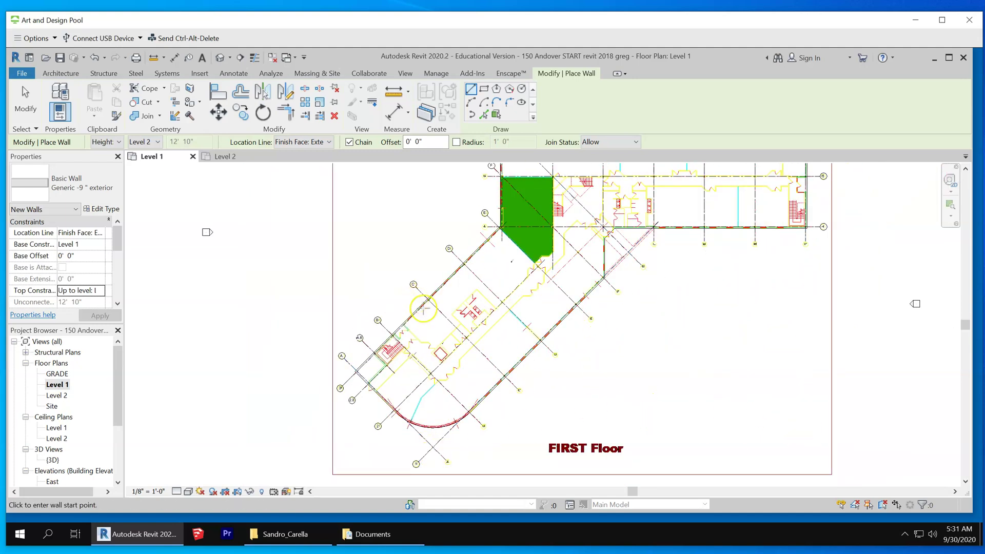
- Leave the wall command and examine the exterior wall lines of the imported first-floor DWG around grids F, A and 2.8
left_click(41, 98)
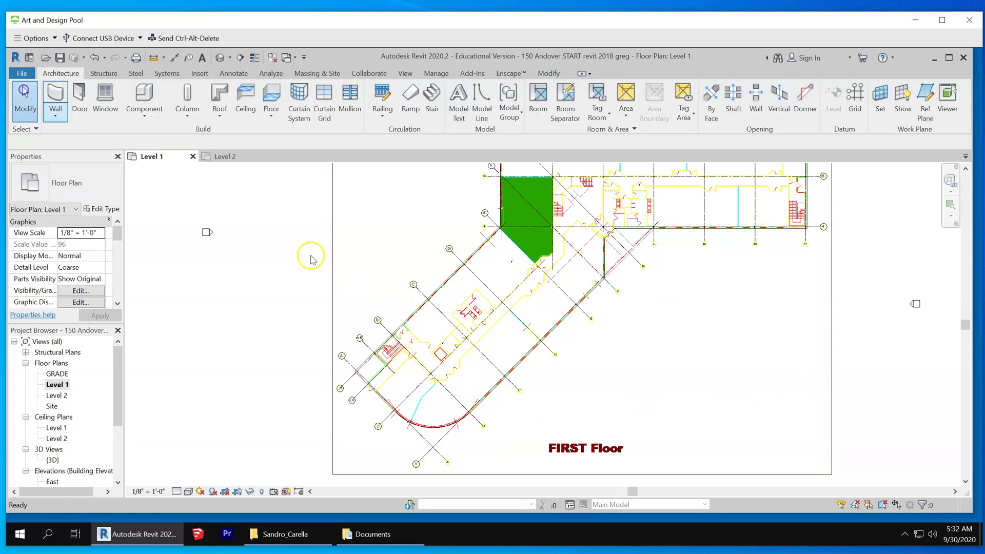
left_click(831, 274)
scroll(547, 281, "up", 5)
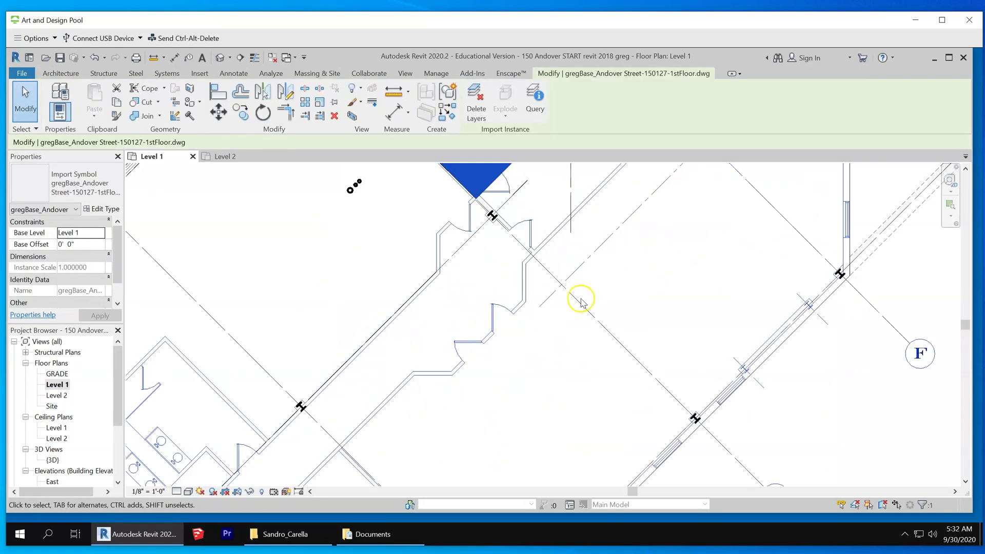
scroll(836, 290, "up", 4)
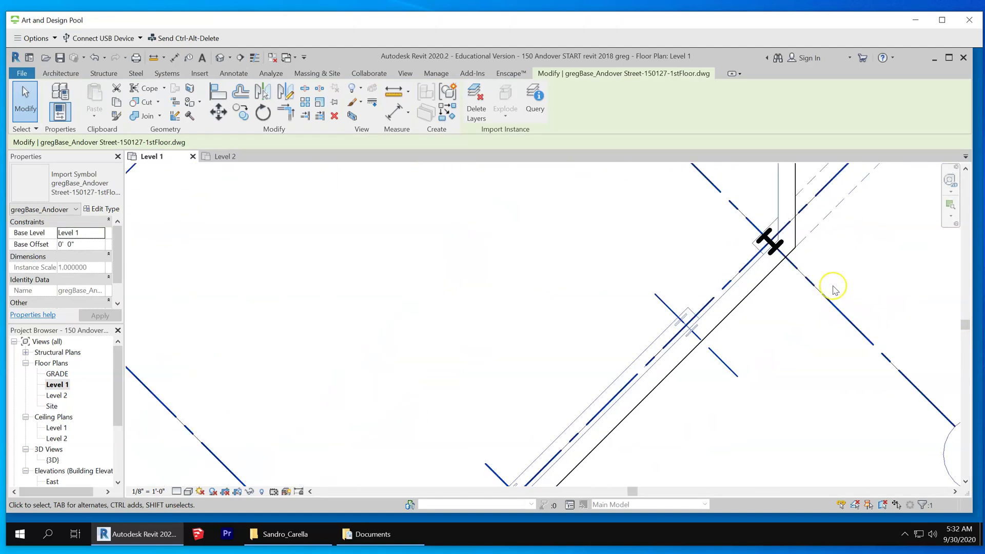
scroll(834, 290, "down", 6)
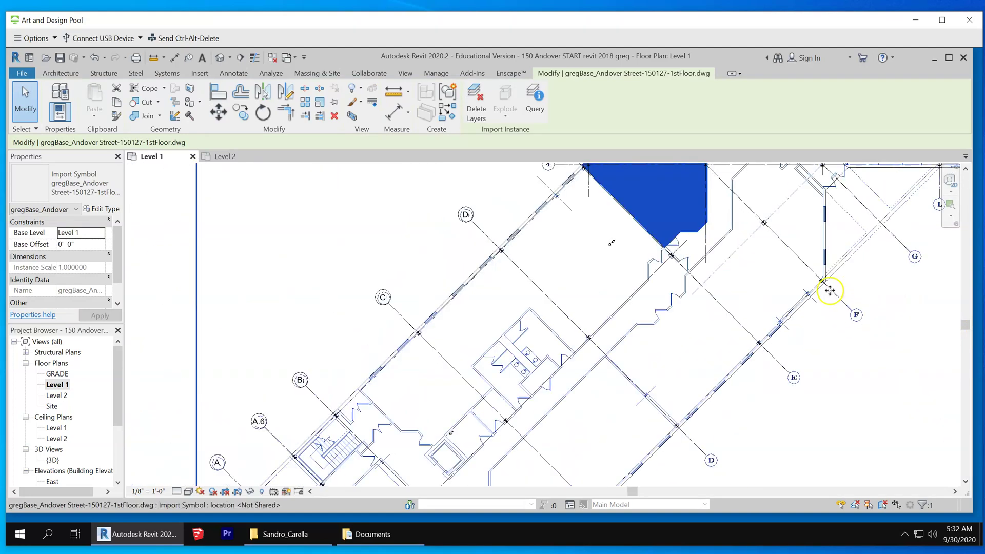
scroll(500, 382, "up", 2)
left_click(467, 369)
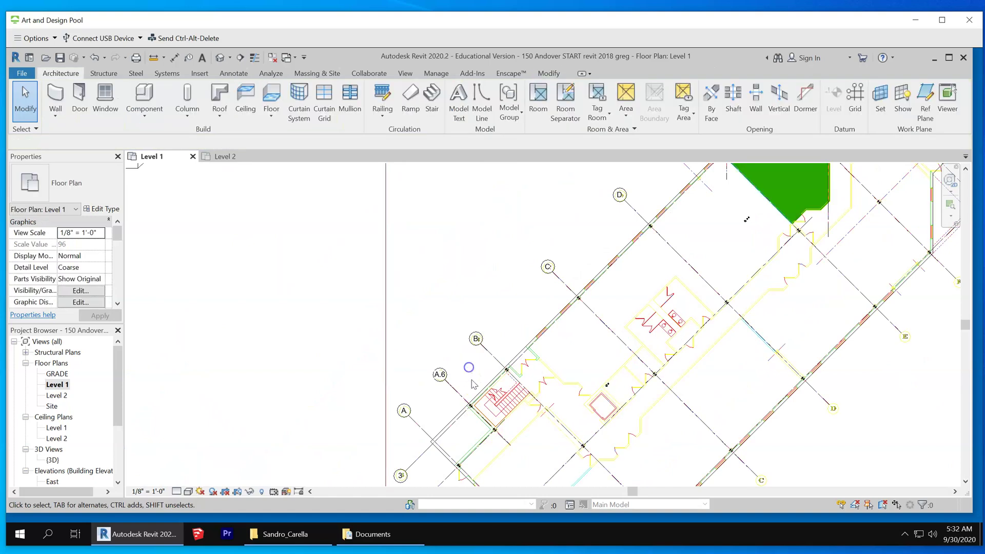
scroll(470, 400, "up", 1)
scroll(676, 287, "down", 4)
scroll(550, 388, "up", 4)
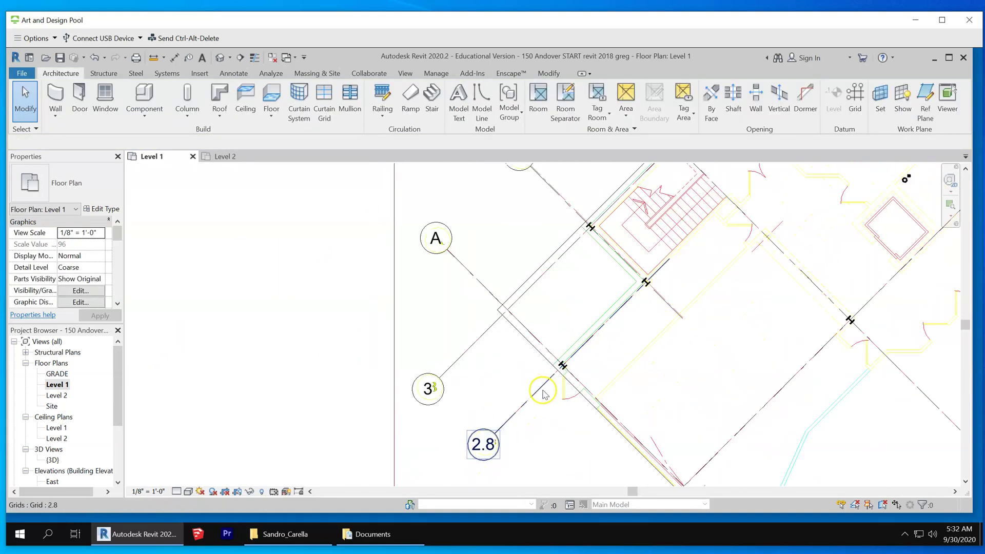
left_click(587, 332)
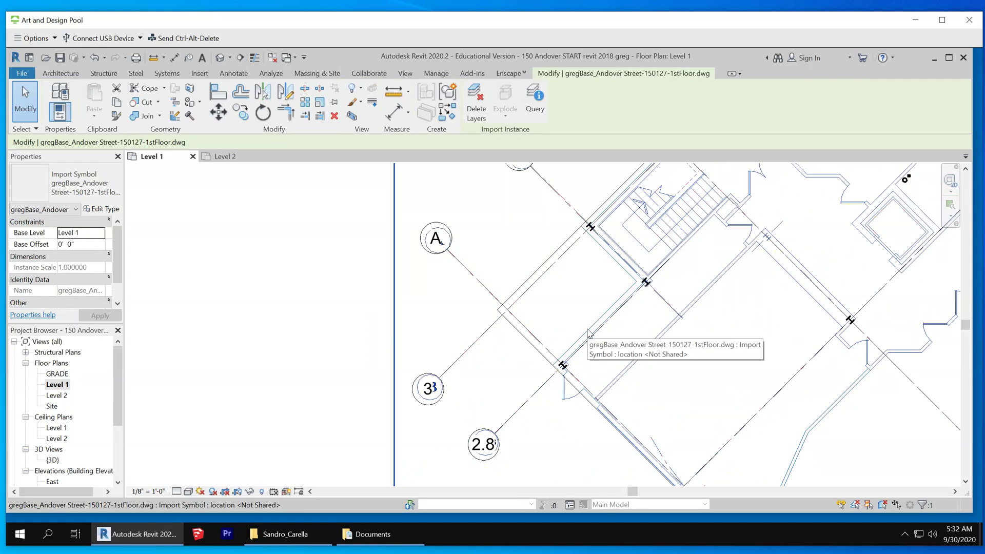
left_click(553, 299)
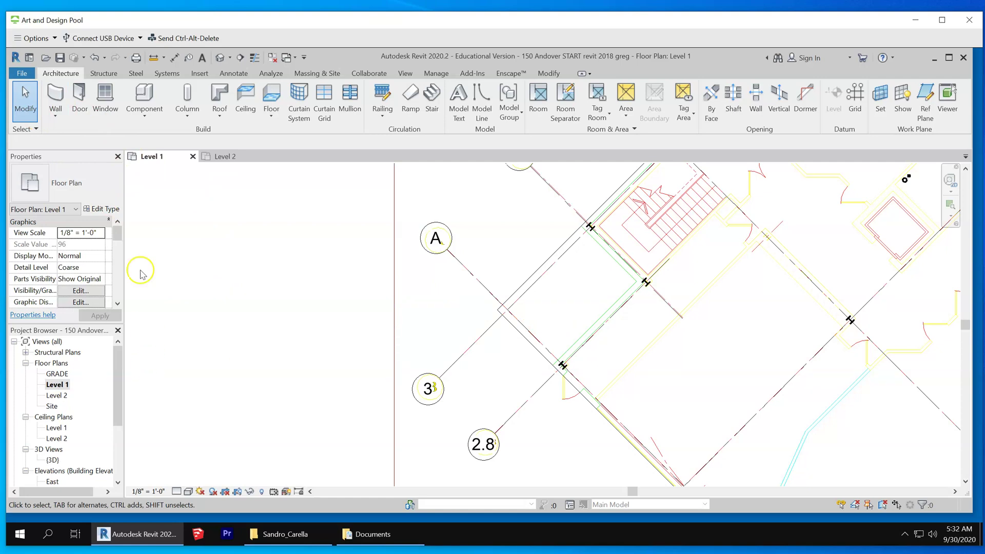
- Draw two Generic -9" exterior walls around the notch beside the stair, from grids A and 2.8 to grids A.6 and 3
left_click(57, 96)
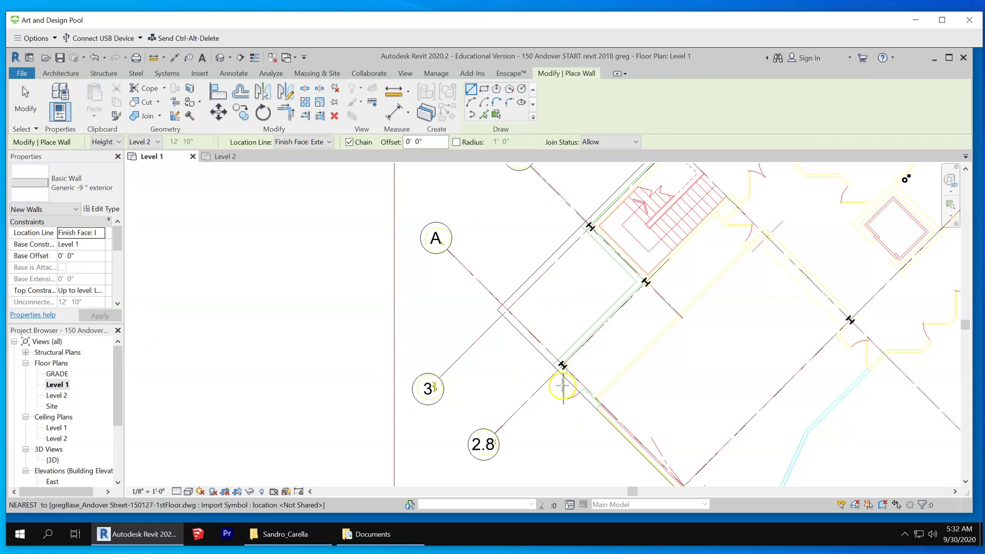
scroll(562, 385, "up", 5)
left_click(533, 322)
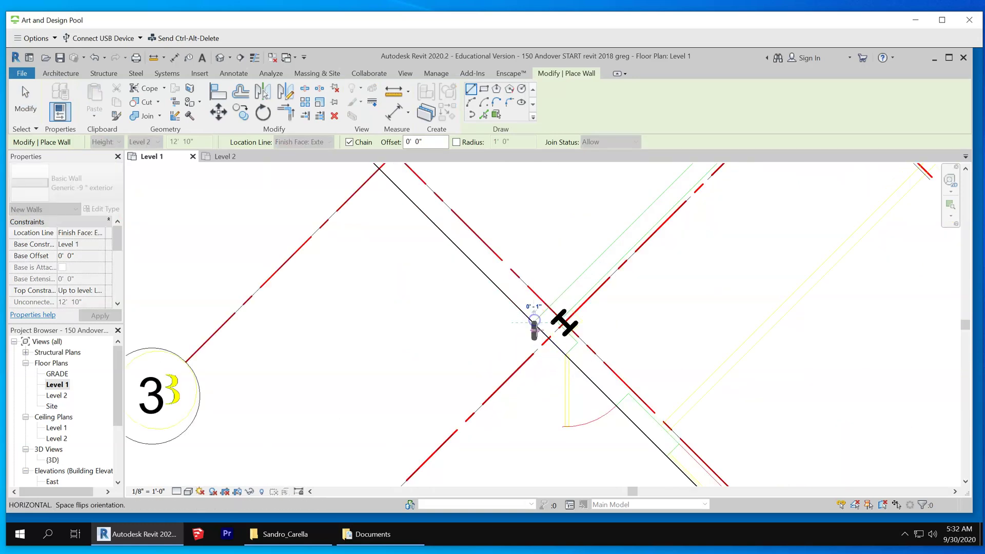
scroll(538, 325, "down", 5)
scroll(600, 307, "up", 2)
scroll(606, 290, "up", 1)
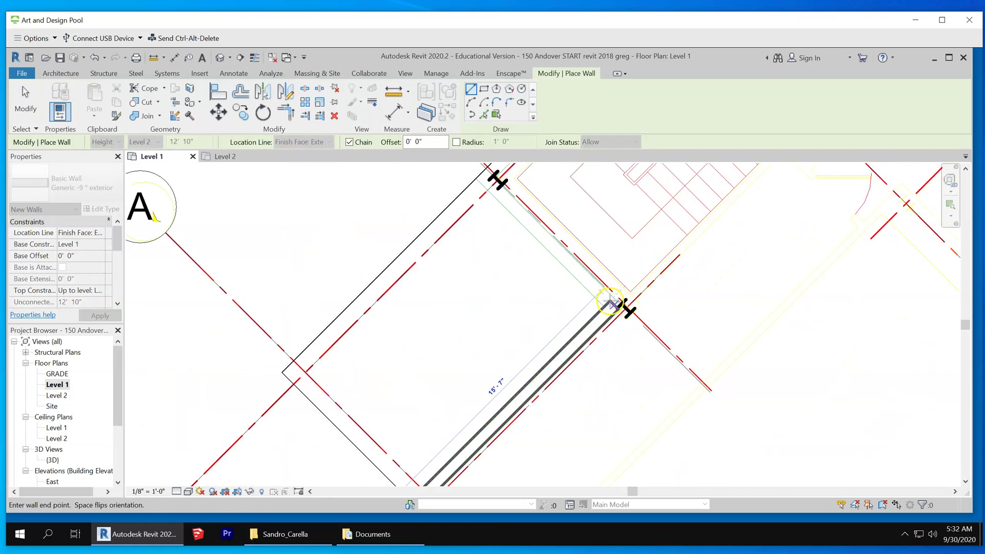
left_click(604, 306)
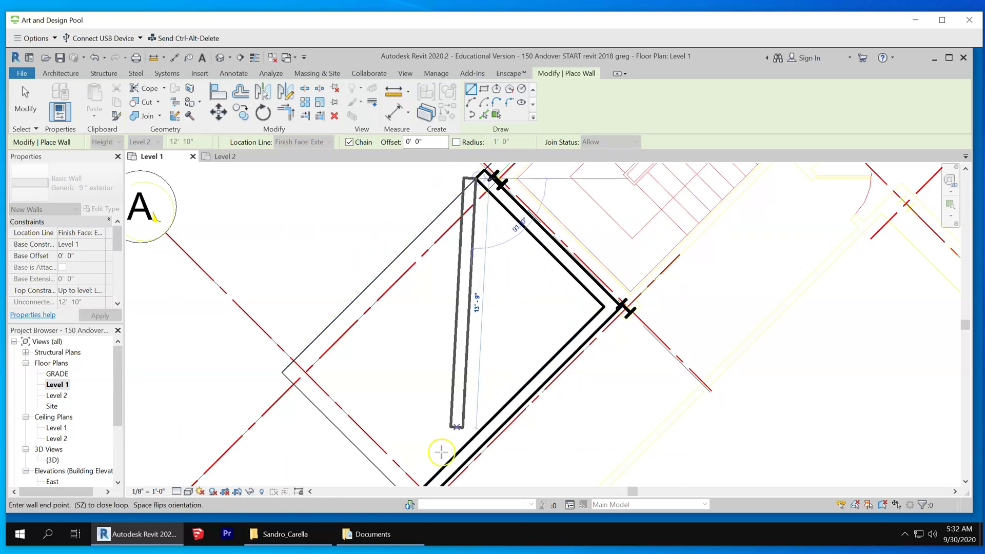
- Continue the exterior wall chain diagonally to the corner at grids E and 4, and up to the corner at grids H and 6
scroll(457, 441, "down", 4)
scroll(523, 394, "down", 2)
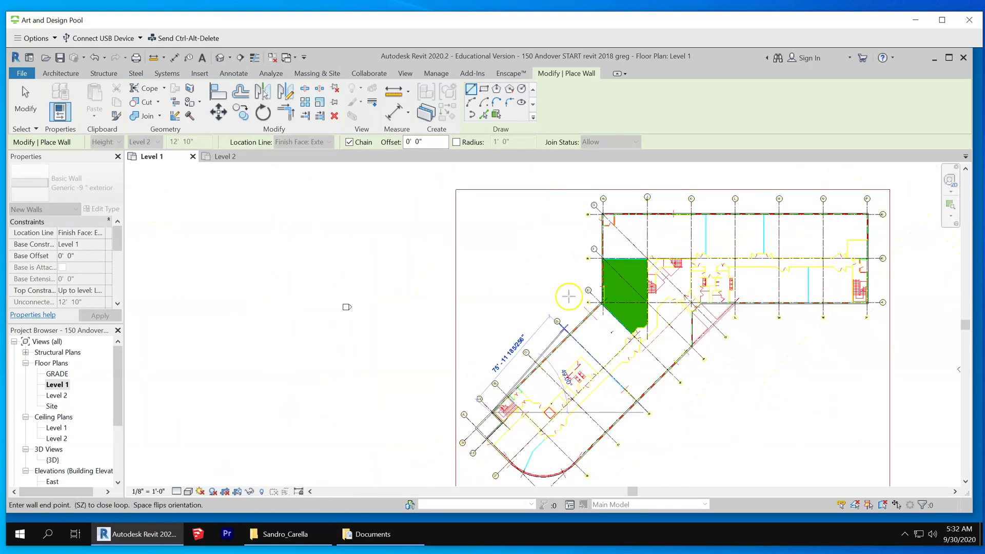
scroll(580, 347, "up", 5)
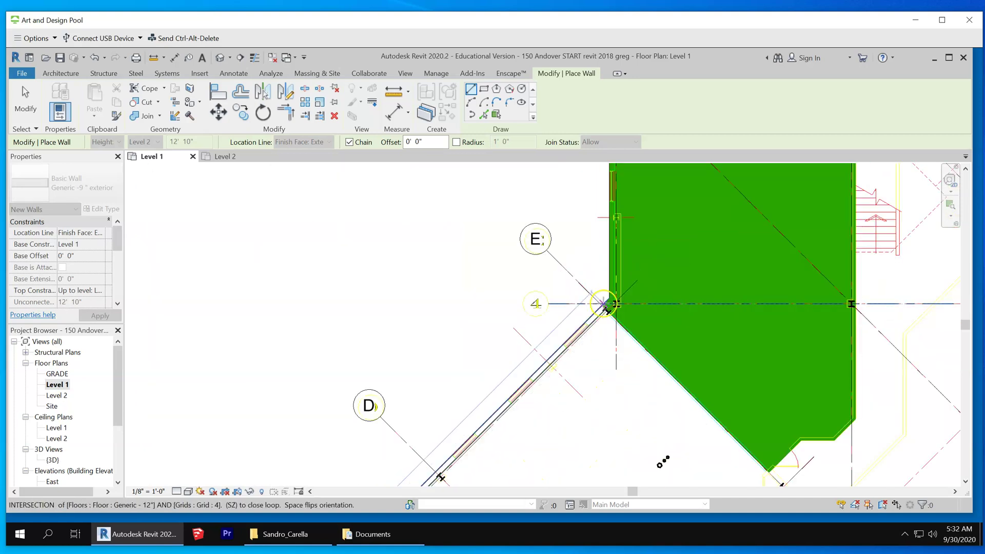
scroll(604, 304, "up", 3)
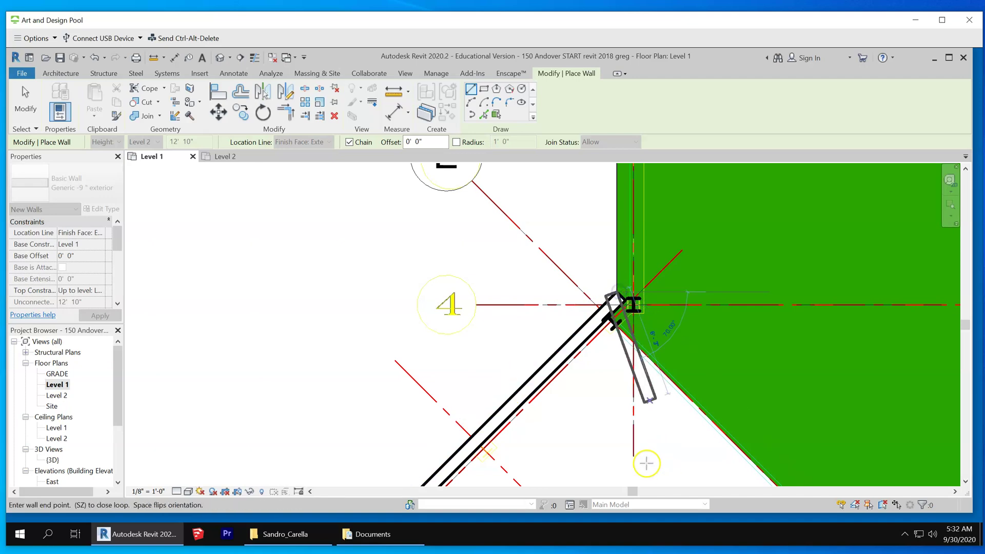
scroll(647, 457, "down", 7)
scroll(638, 254, "up", 3)
scroll(642, 262, "up", 4)
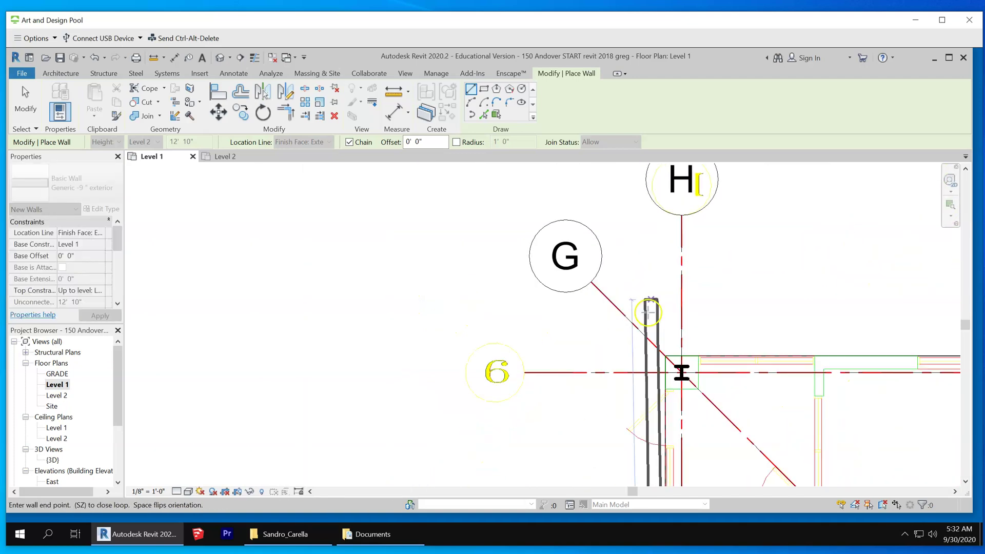
left_click(665, 355)
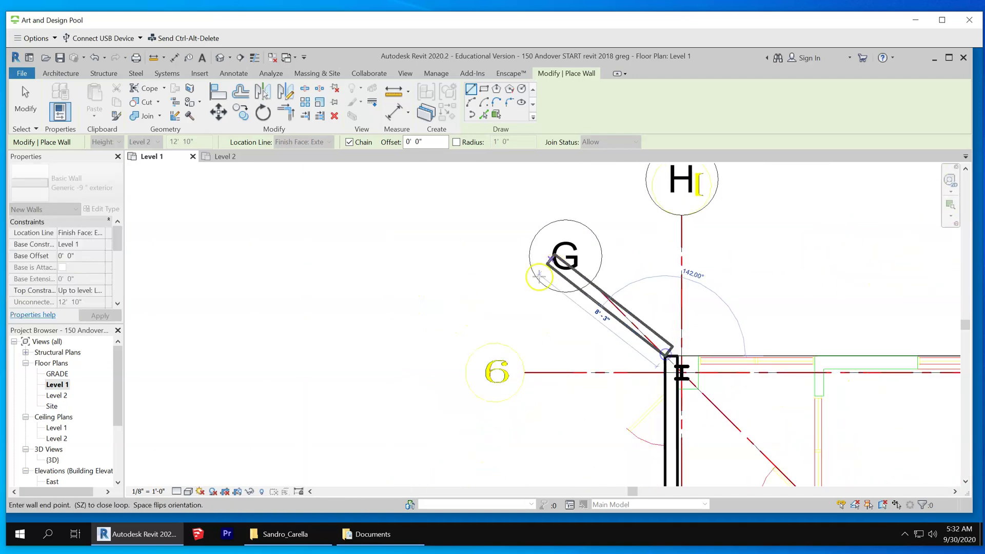
- Continue the exterior walls along grid 6 to the corner at grid P, and down to the corner at grid 4
scroll(418, 286, "down", 6)
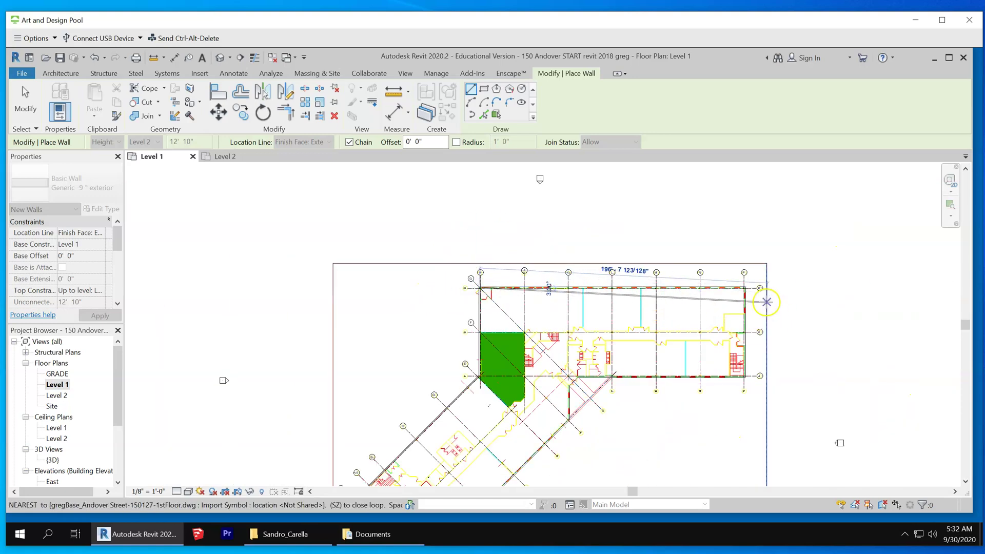
scroll(632, 303, "up", 5)
left_click(687, 254)
scroll(717, 226, "down", 5)
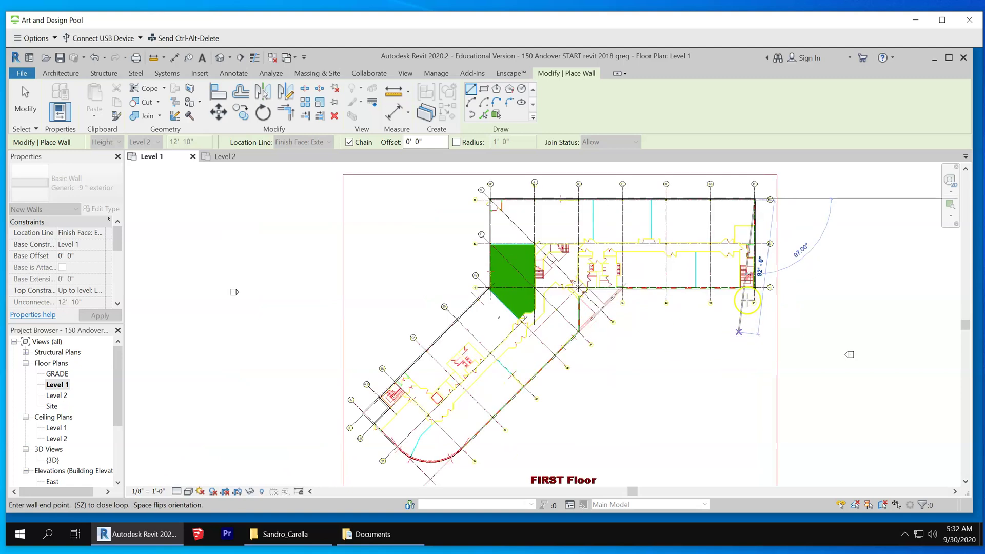
scroll(744, 236, "up", 5)
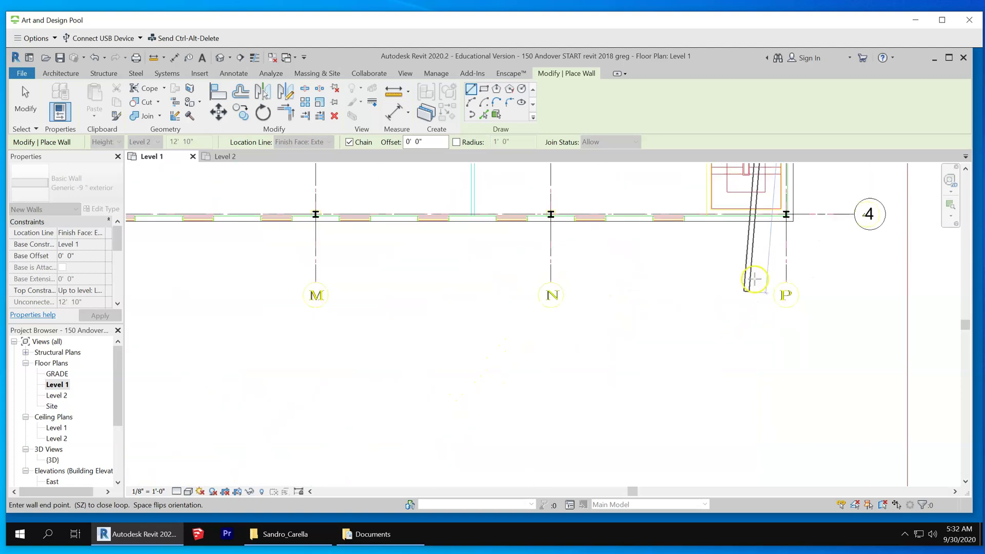
left_click(793, 224)
scroll(649, 229, "down", 5)
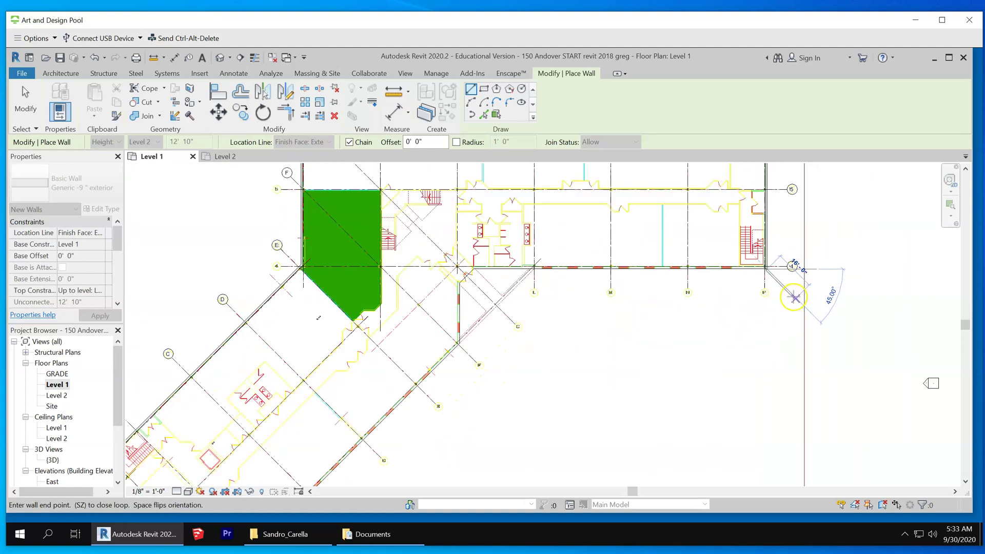
scroll(505, 286, "up", 5)
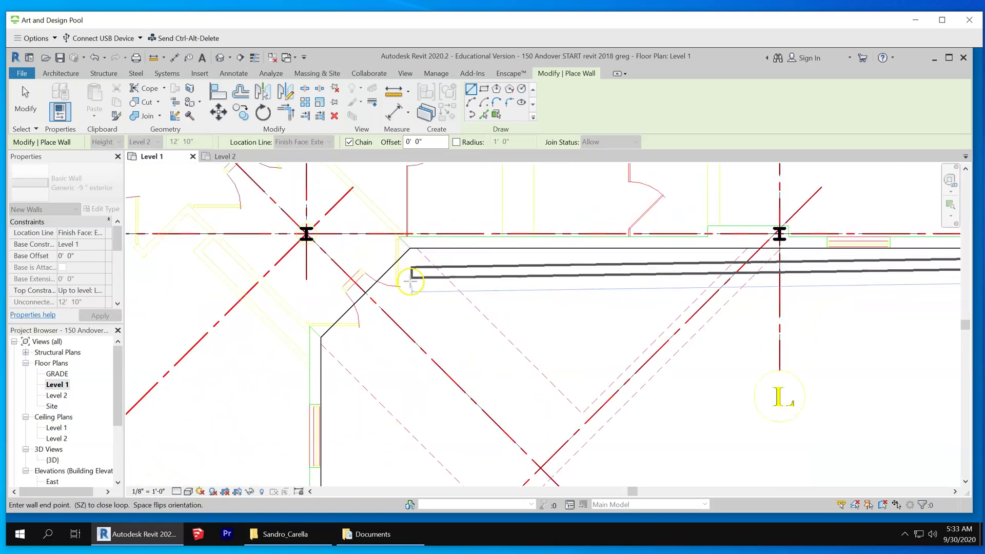
scroll(409, 285, "up", 3)
key("Escape")
scroll(361, 298, "down", 5)
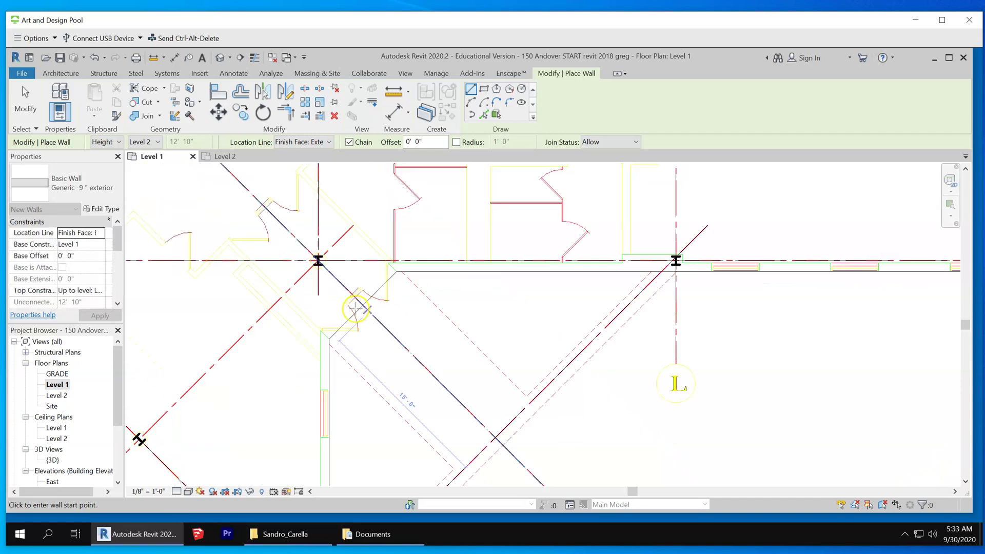
- Shorten the exterior wall along grid P so its lower end aligns with the floor edge just below grid 4
scroll(361, 297, "down", 3)
scroll(772, 281, "up", 5)
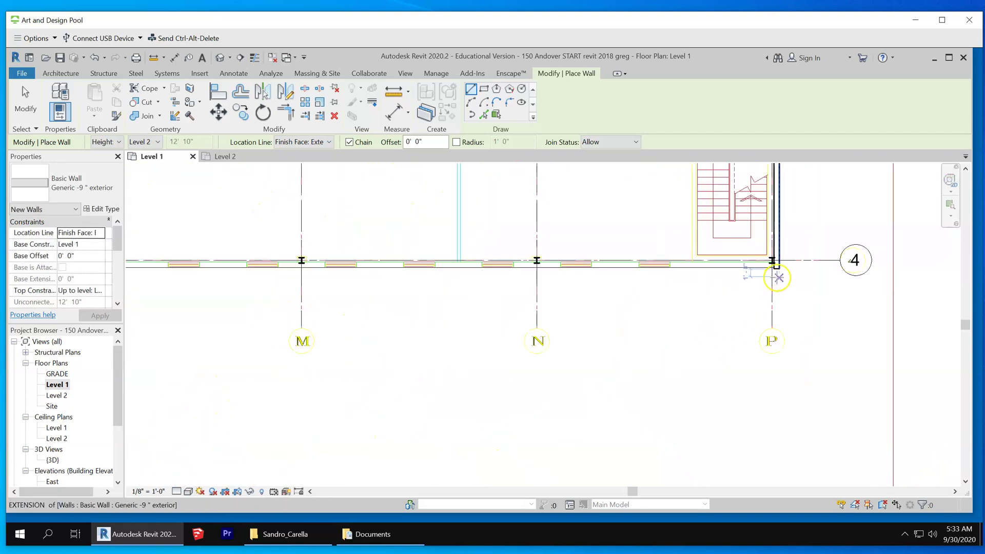
scroll(789, 285, "up", 1)
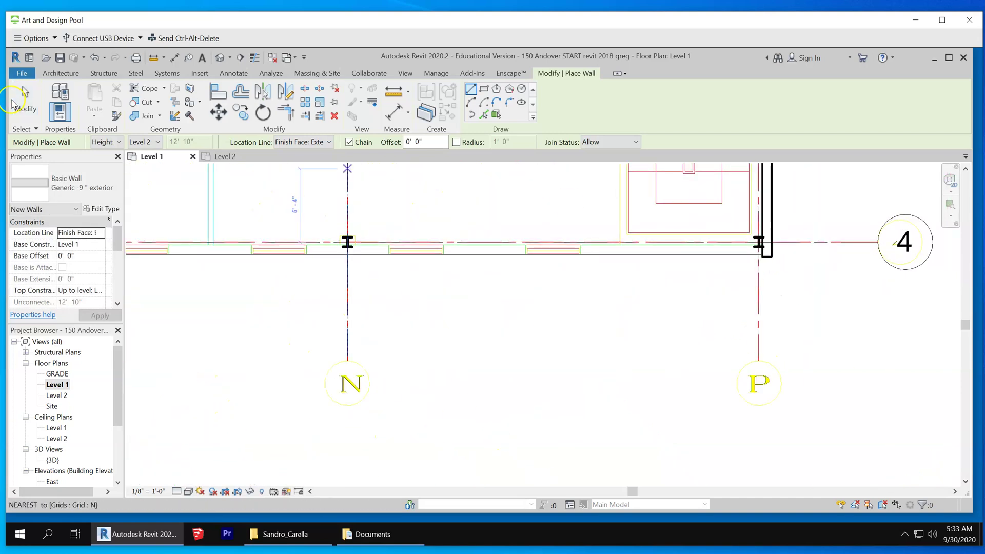
left_click(27, 98)
left_click(765, 249)
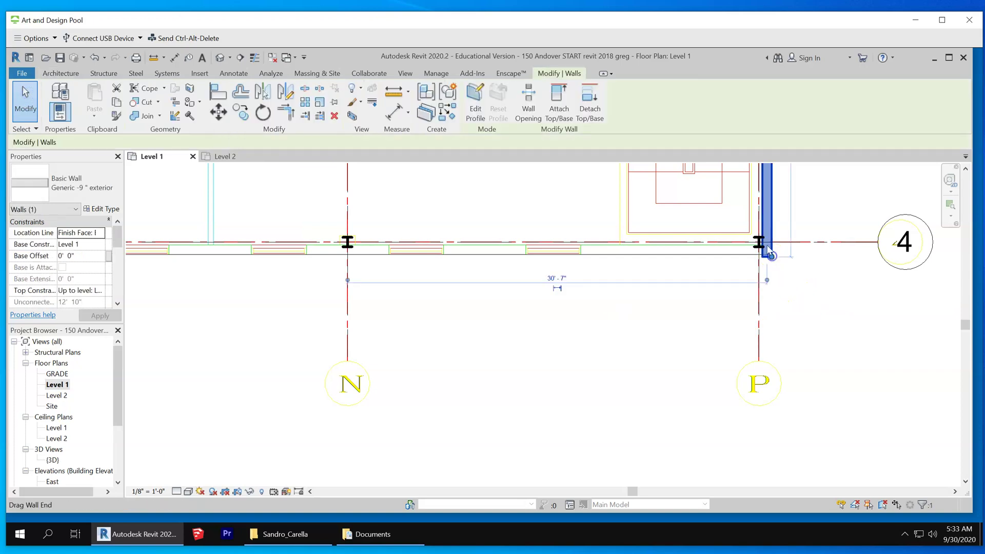
scroll(761, 228, "up", 2)
scroll(761, 228, "up", 3)
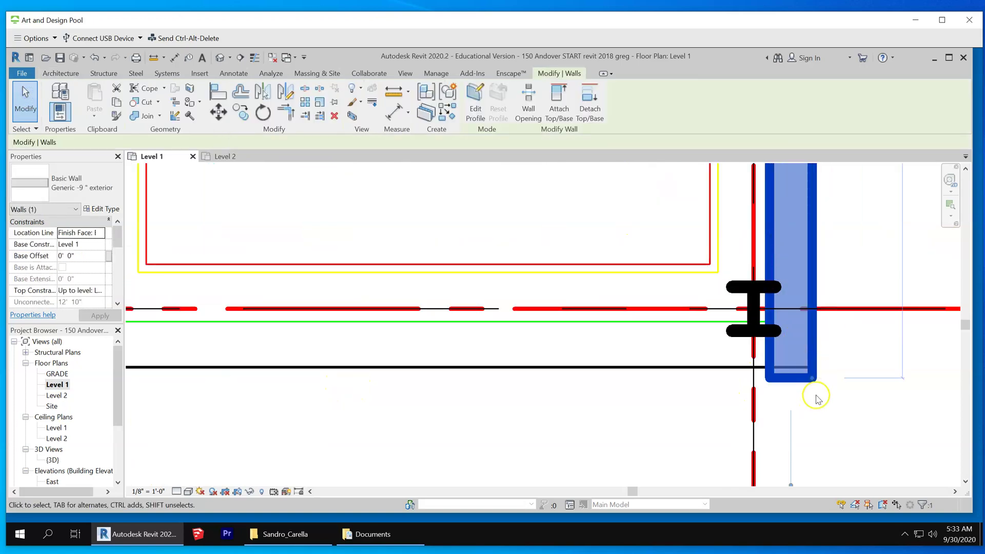
left_click(811, 374)
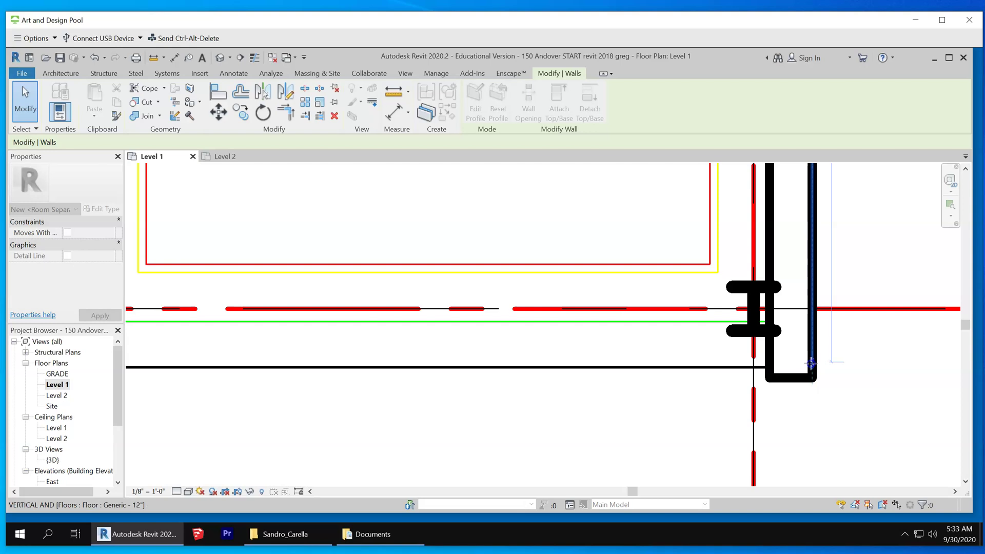
left_click(811, 365)
left_click(869, 407)
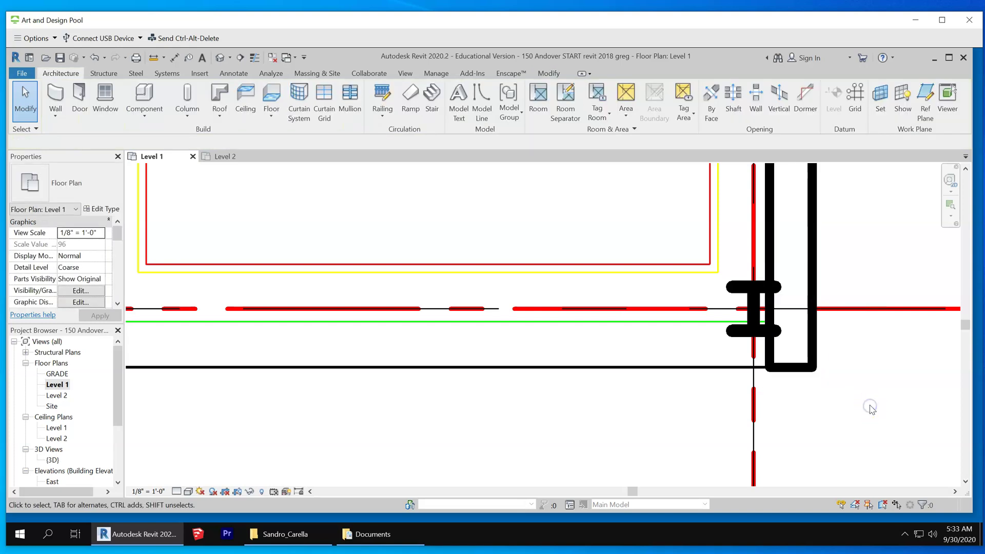
- Draw an exterior wall along grid 4 from the shortened wall's end at grid P to the diagonal corner past grid L
scroll(894, 356, "down", 3)
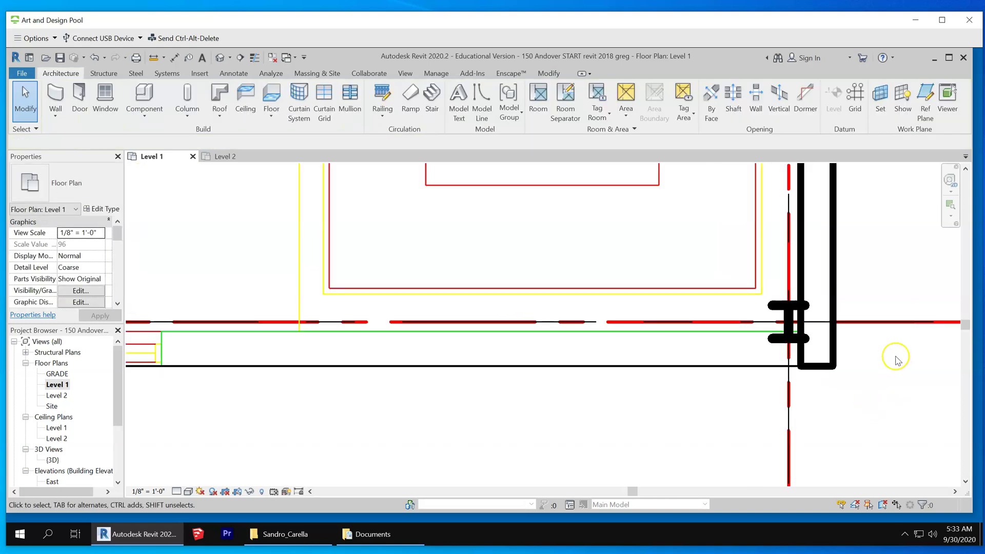
left_click(52, 97)
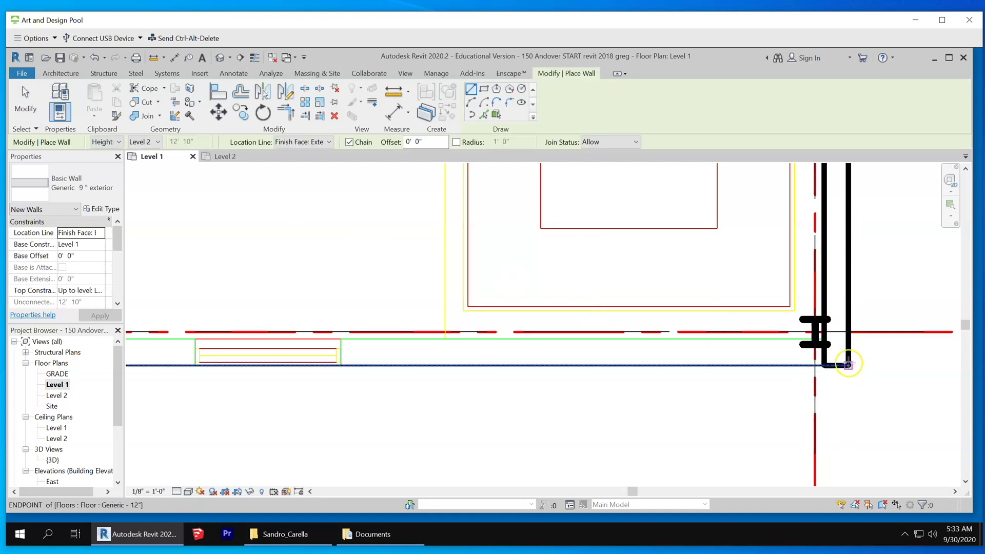
left_click(848, 364)
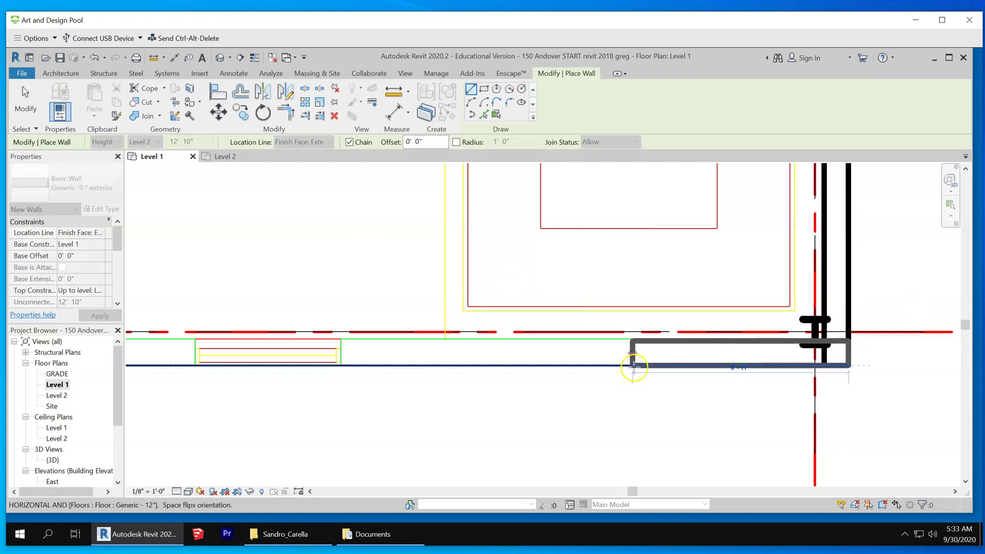
scroll(697, 365, "down", 3)
scroll(790, 342, "down", 5)
scroll(638, 344, "up", 3)
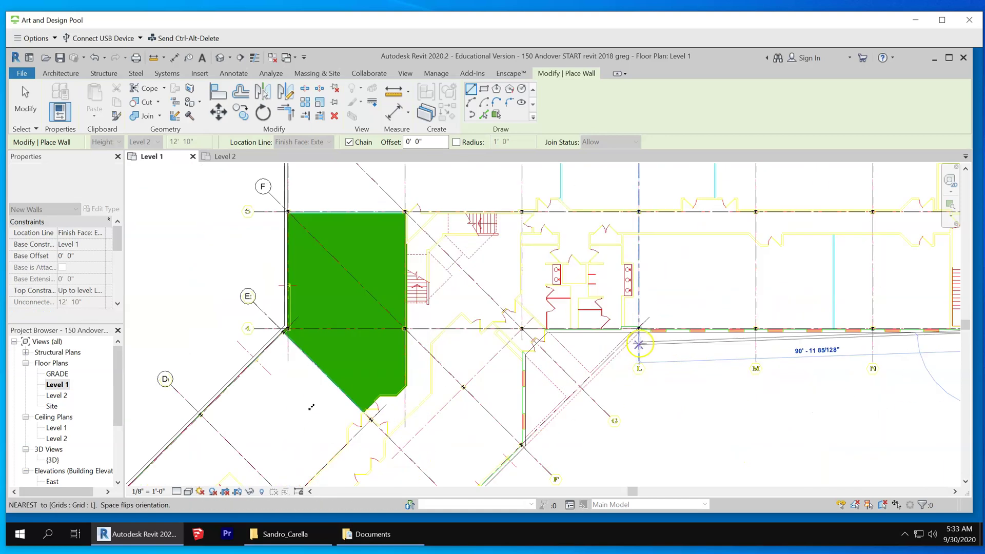
scroll(639, 343, "up", 4)
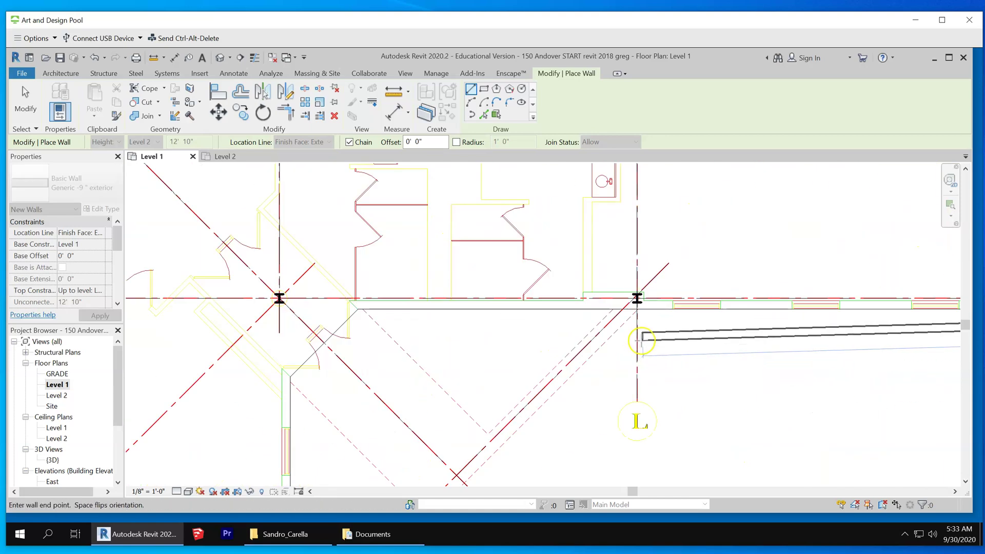
left_click(356, 307)
scroll(282, 367, "up", 4)
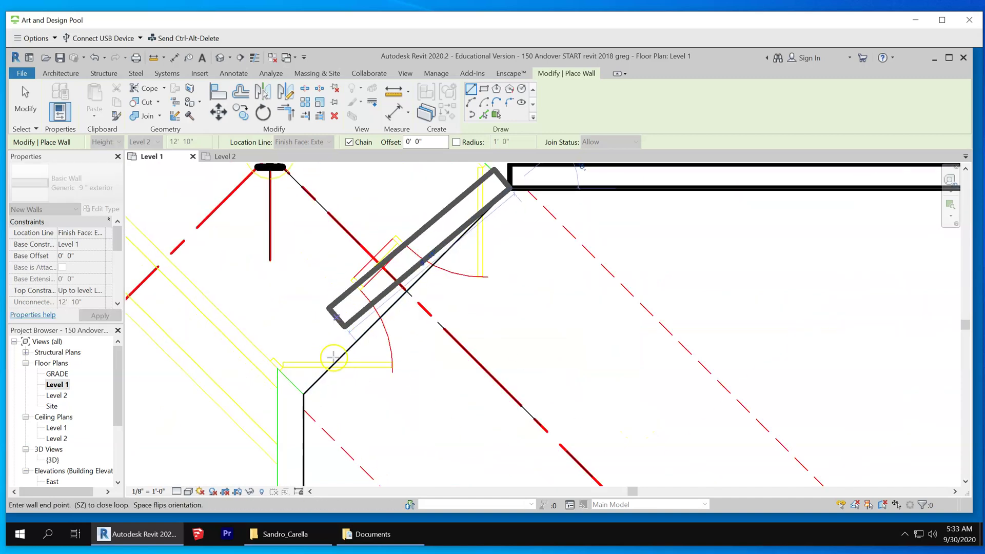
- Continue the exterior wall chain diagonally about 8' 2" to the corner past grid L, and down to the floor corner at grid F
left_click(303, 394)
scroll(302, 395, "down", 5)
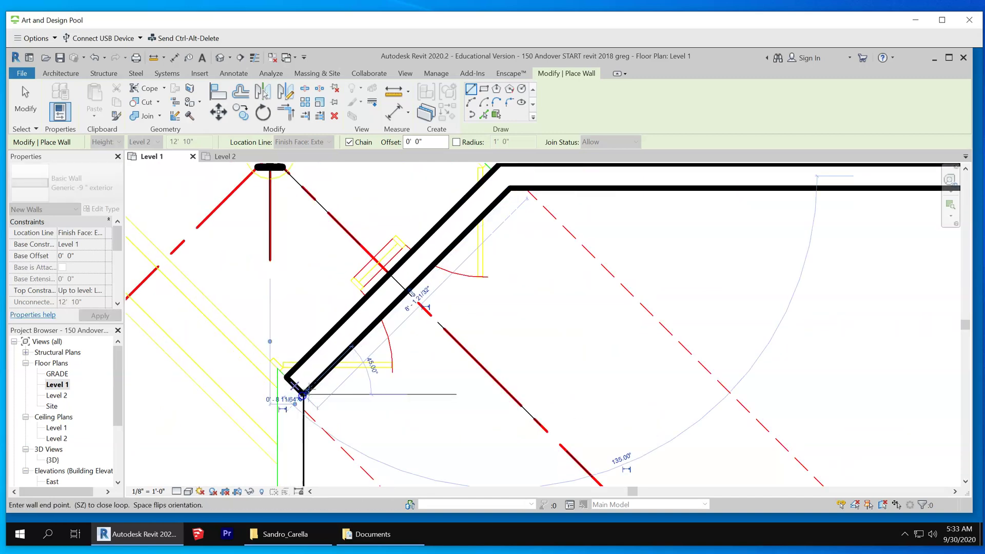
scroll(651, 246, "down", 2)
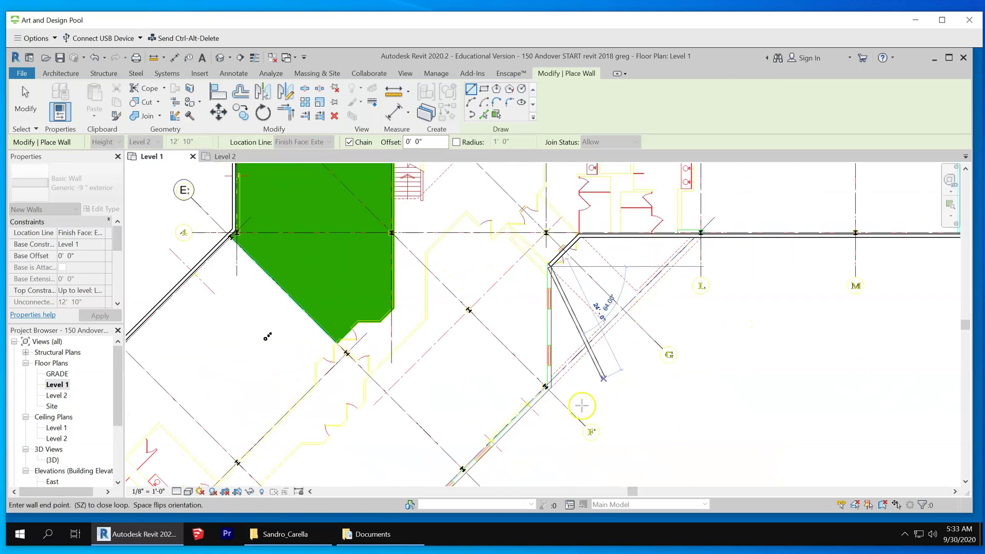
scroll(544, 398, "up", 4)
scroll(511, 400, "up", 3)
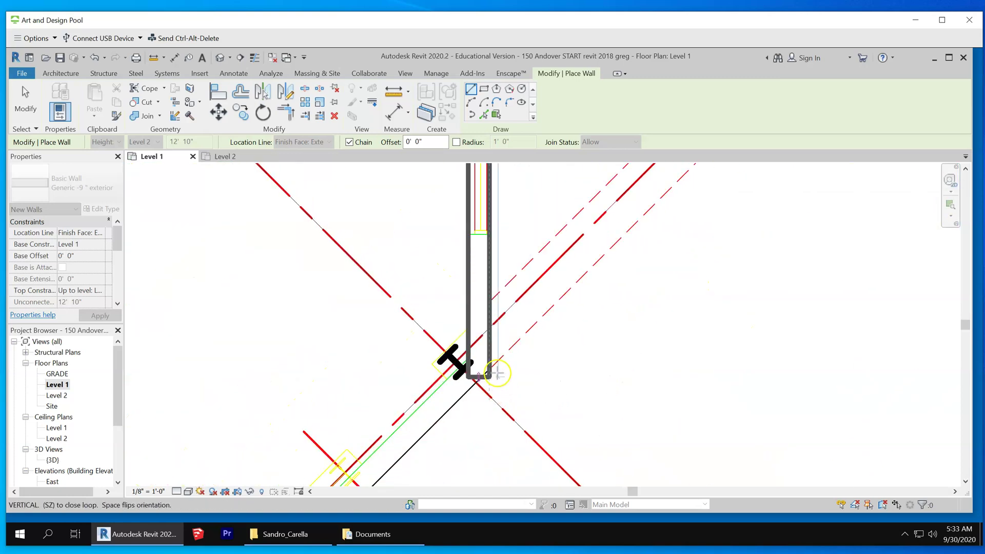
scroll(661, 313, "down", 4)
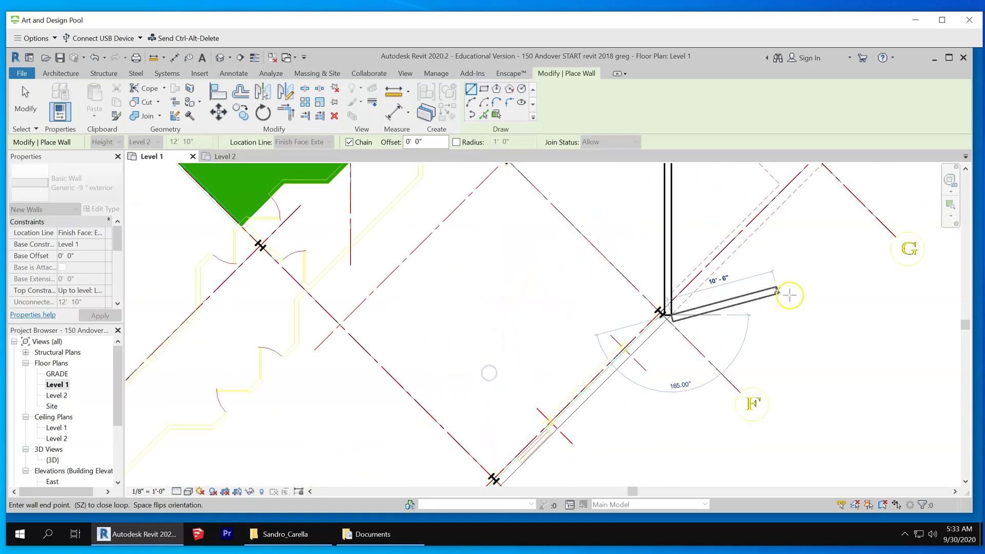
- Continue the exterior wall diagonally from grid F to the floor endpoint at grid B where the curved edge begins, ending the chain
scroll(703, 334, "down", 4)
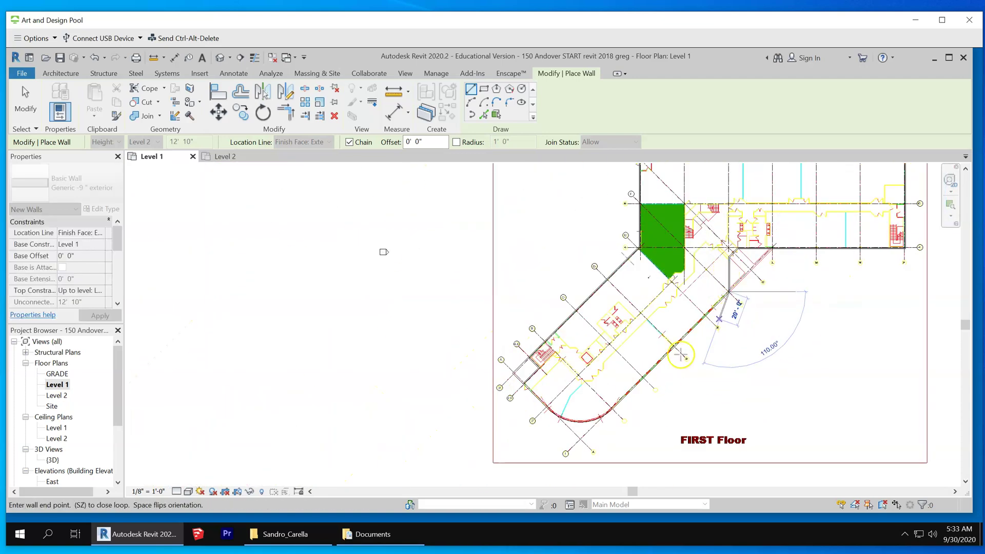
scroll(664, 395, "up", 4)
scroll(577, 433, "up", 4)
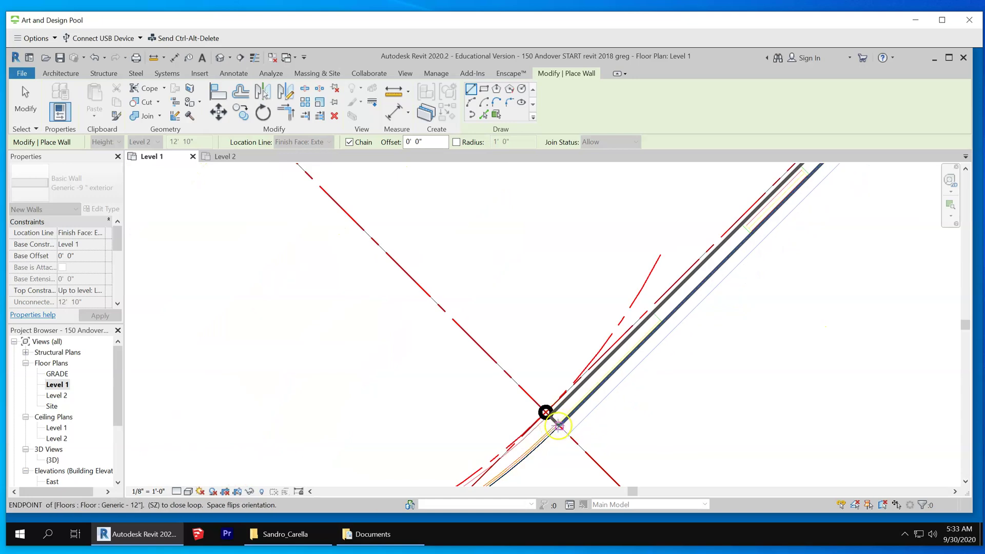
left_click(553, 429)
key("Escape")
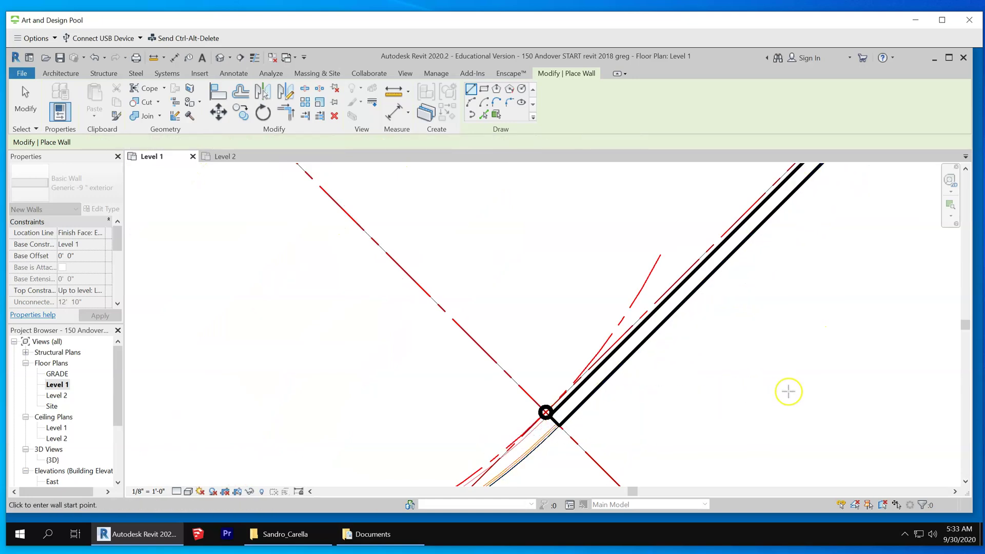
- Draw an exterior wall from the curved floor edge's end at grid 2 to the existing wall corner at grid 2.8
scroll(837, 377, "down", 5)
scroll(706, 389, "up", 5)
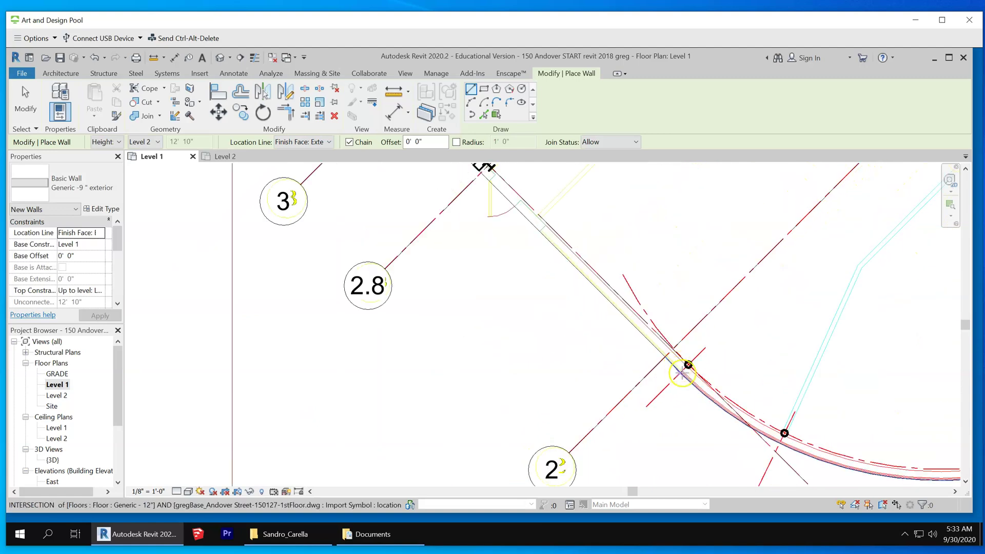
left_click(682, 374)
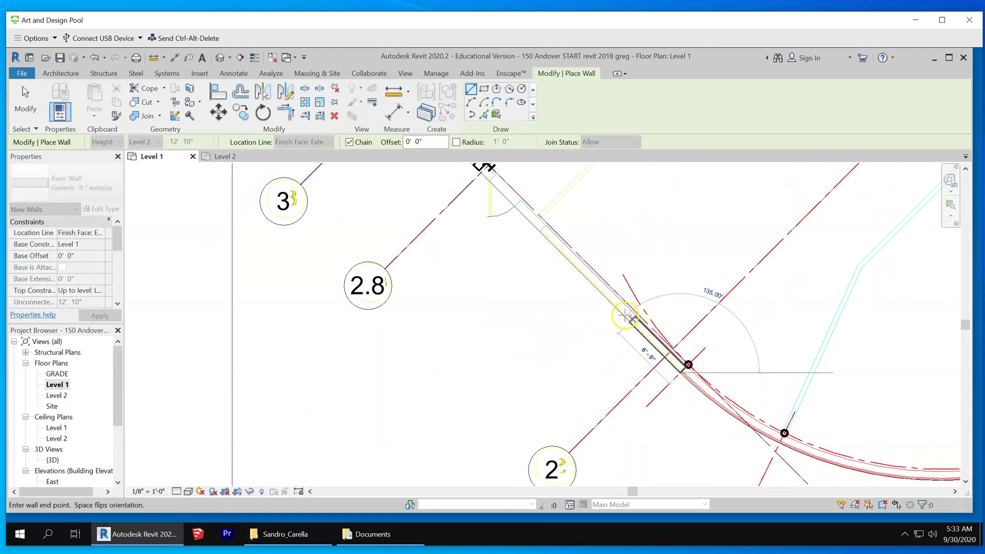
left_click(475, 166)
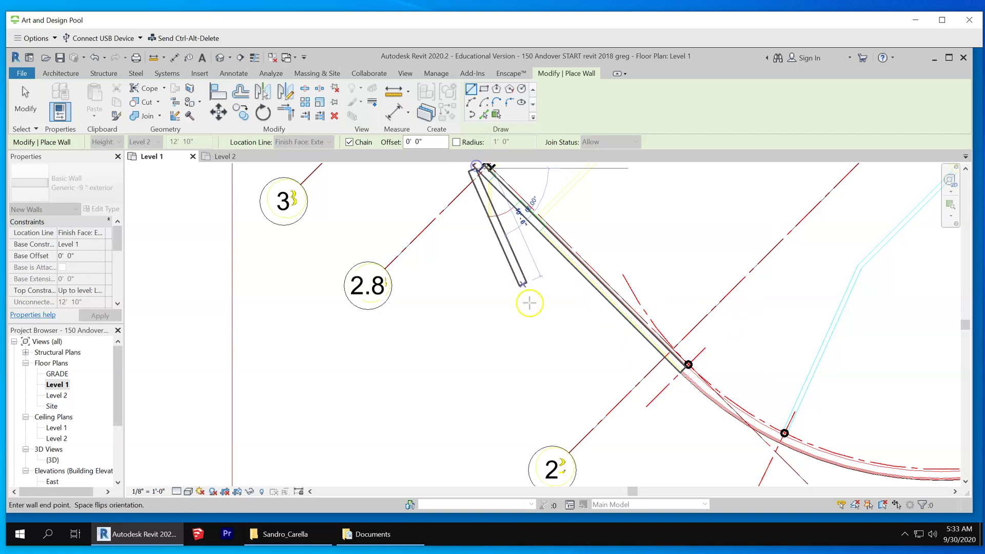
key("Escape")
scroll(434, 351, "down", 2)
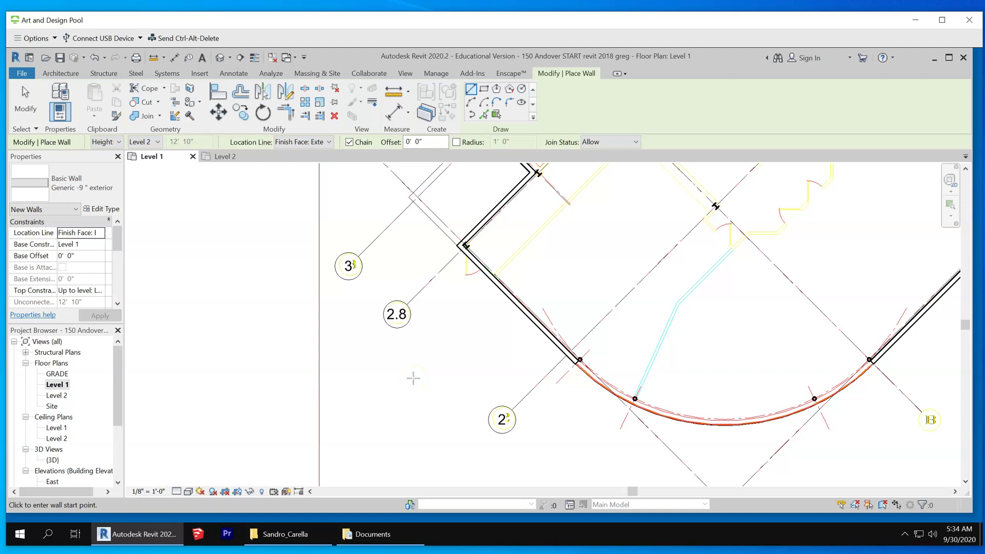
- Open the Level 1 visibility/graphic overrides for imported categories and expand the layers of the 1stFloor DWG
scroll(439, 384, "down", 2)
scroll(418, 400, "down", 3)
key("v")
key("g")
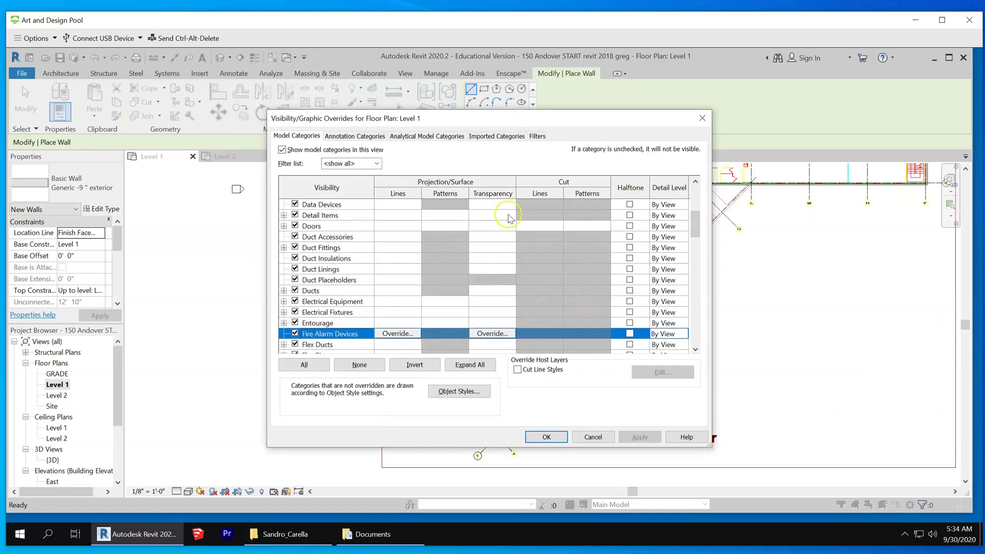
left_click(492, 136)
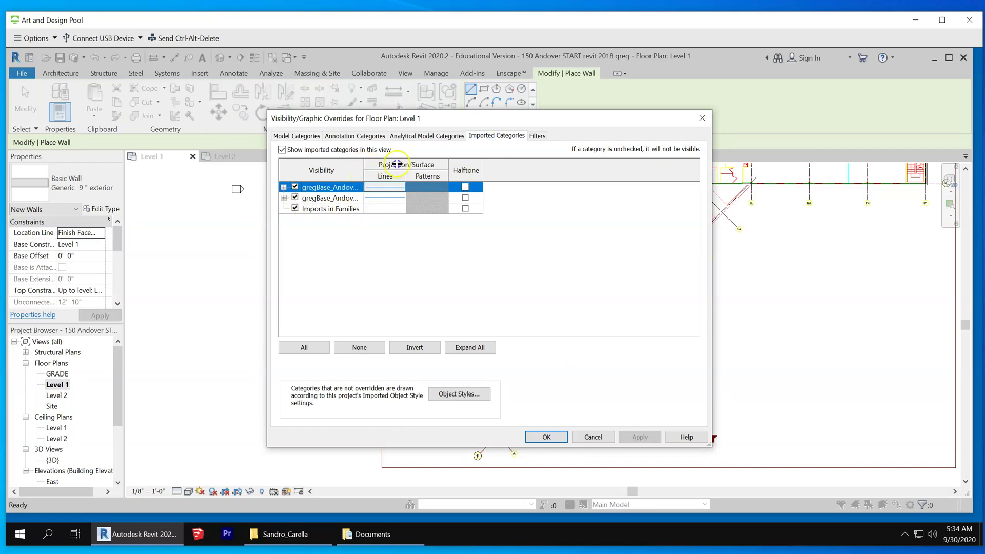
left_click_drag(397, 163, 466, 164)
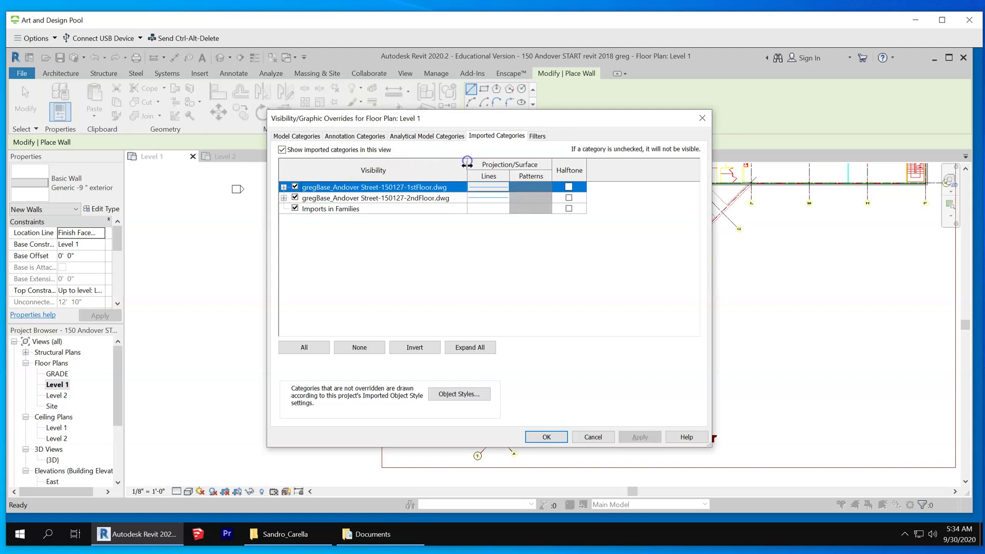
left_click(284, 187)
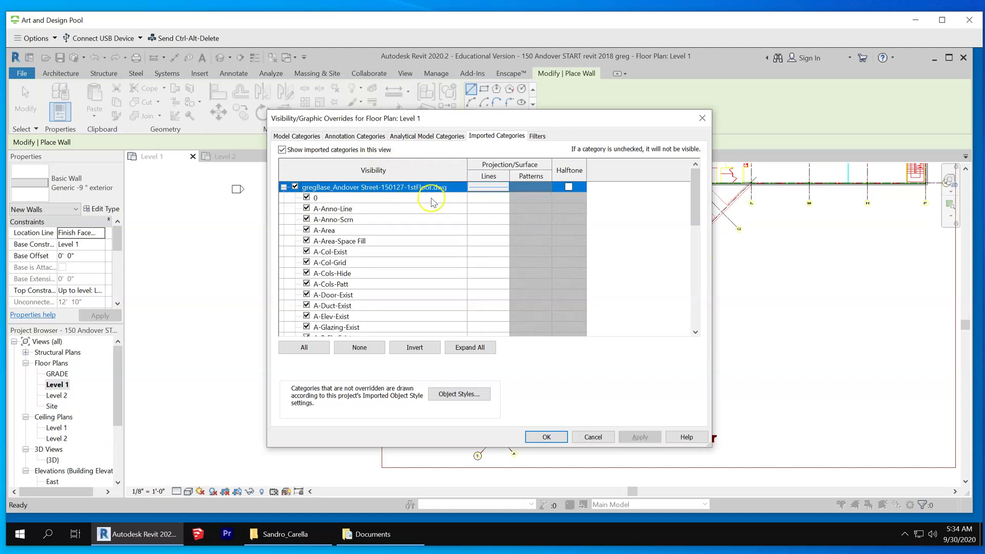
- Override the line color of all the 1stFloor DWG's layers with RGB 000-128-255 and apply it to the view
scroll(444, 249, "down", 10)
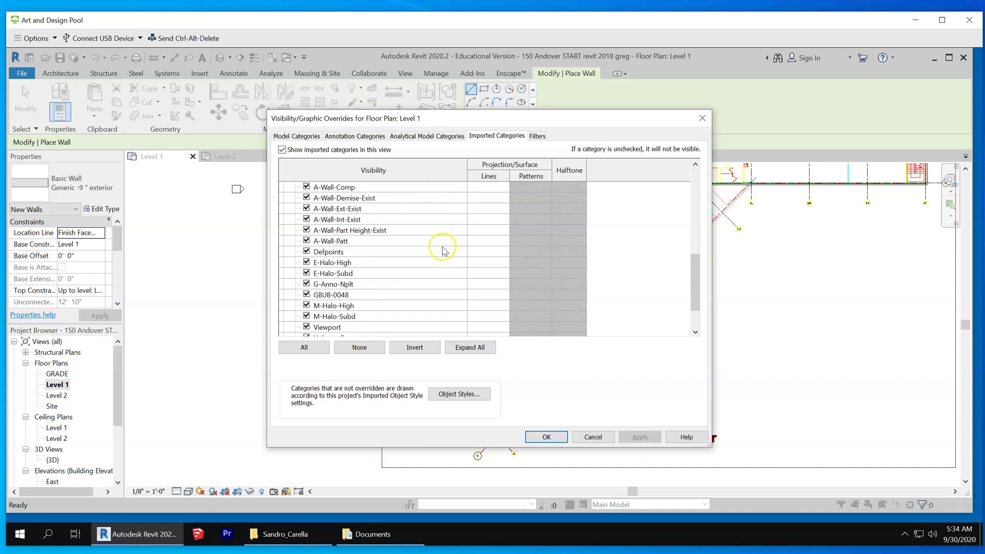
scroll(445, 251, "down", 2)
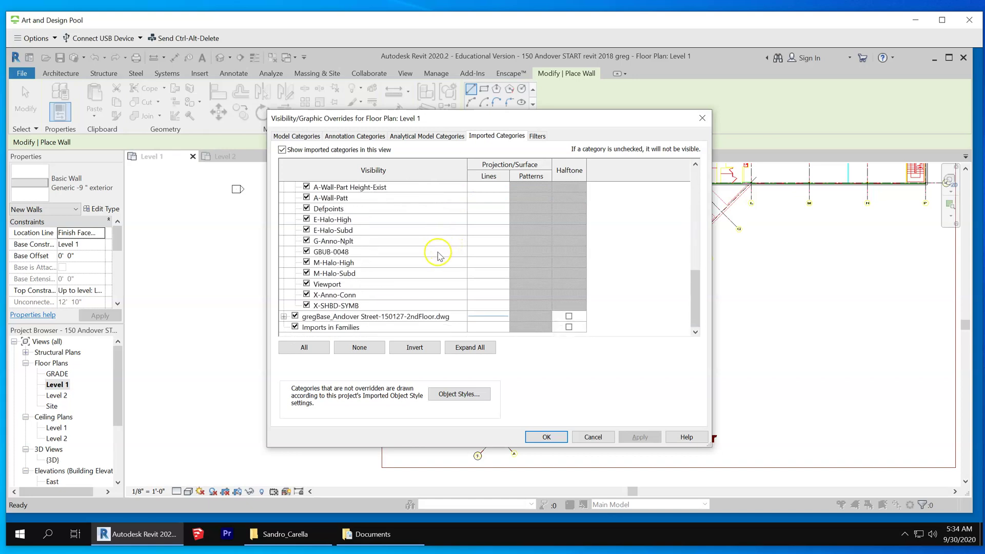
left_click(408, 307, "shift")
left_click(486, 244)
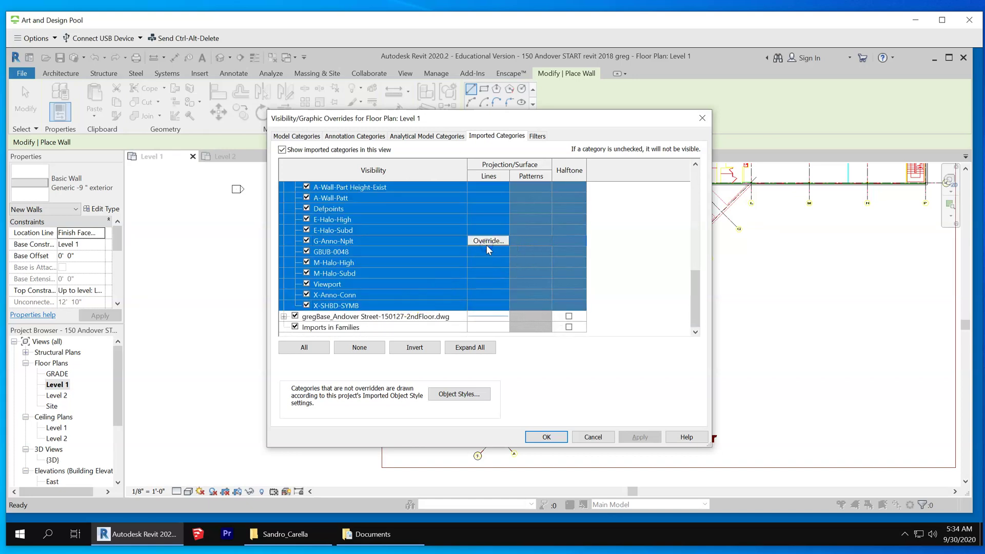
left_click(487, 241)
left_click(561, 259)
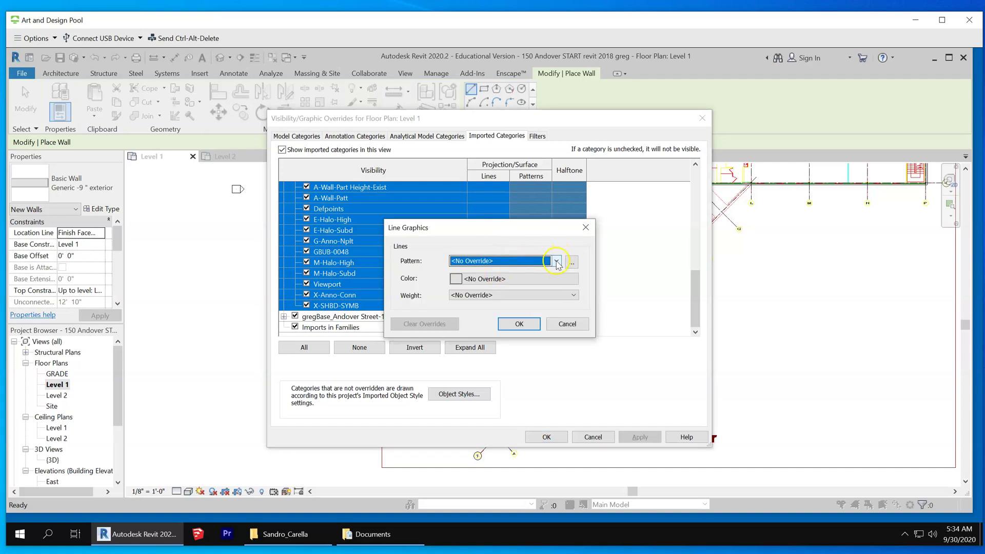
left_click(456, 280)
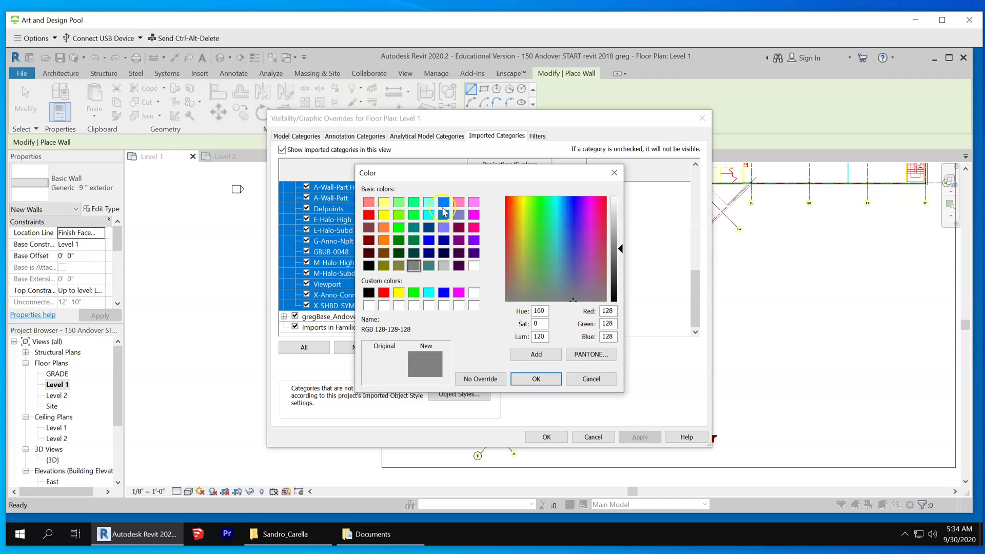
left_click(443, 202)
left_click(541, 379)
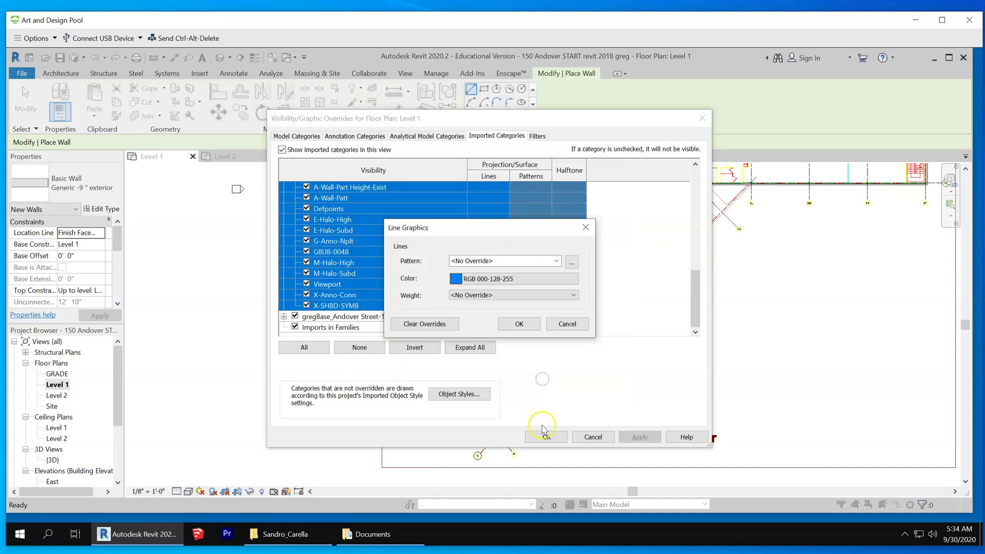
left_click(515, 323)
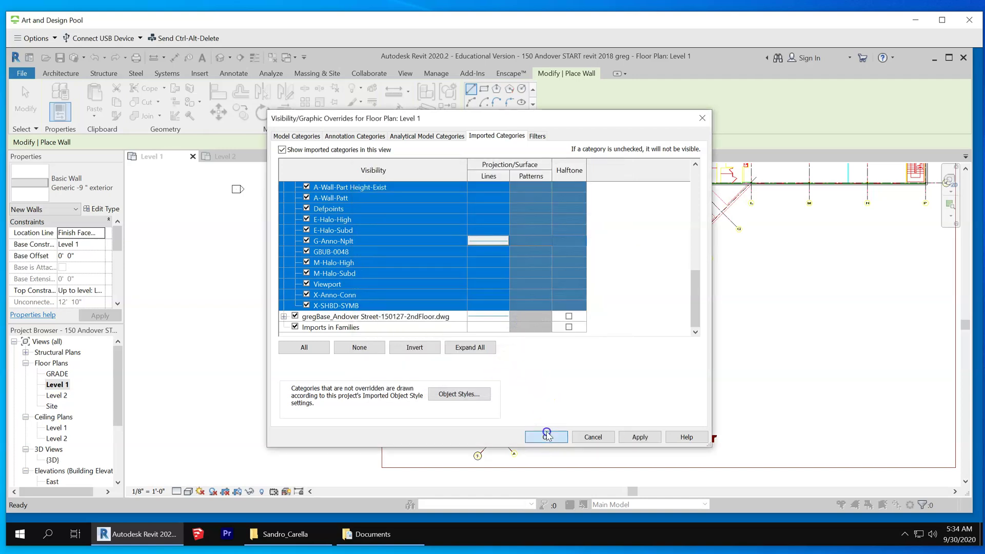
left_click(546, 435)
scroll(570, 395, "down", 4)
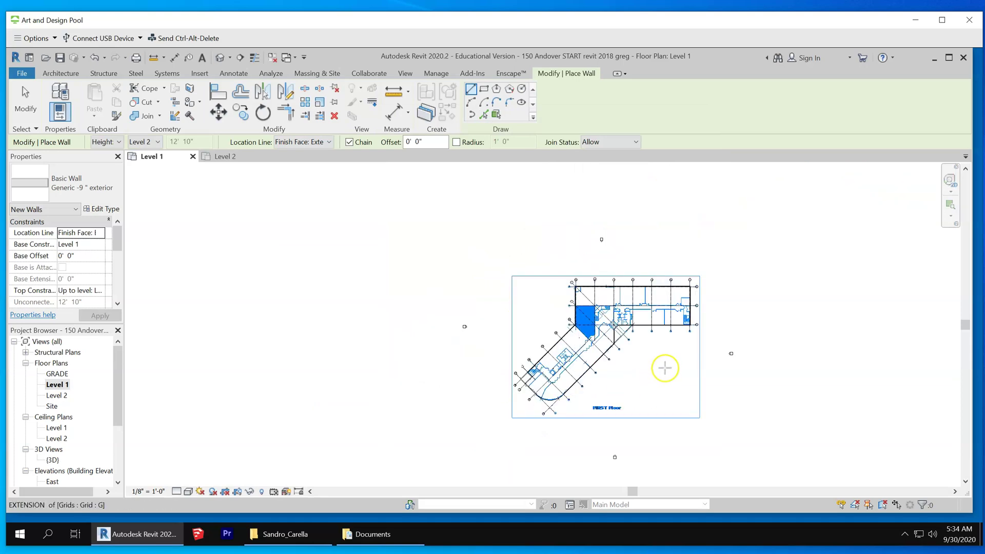
- Start a start-end-radius arc wall from the wall end at grid B to the wall end at grid 2
scroll(632, 378, "up", 2)
scroll(461, 414, "up", 4)
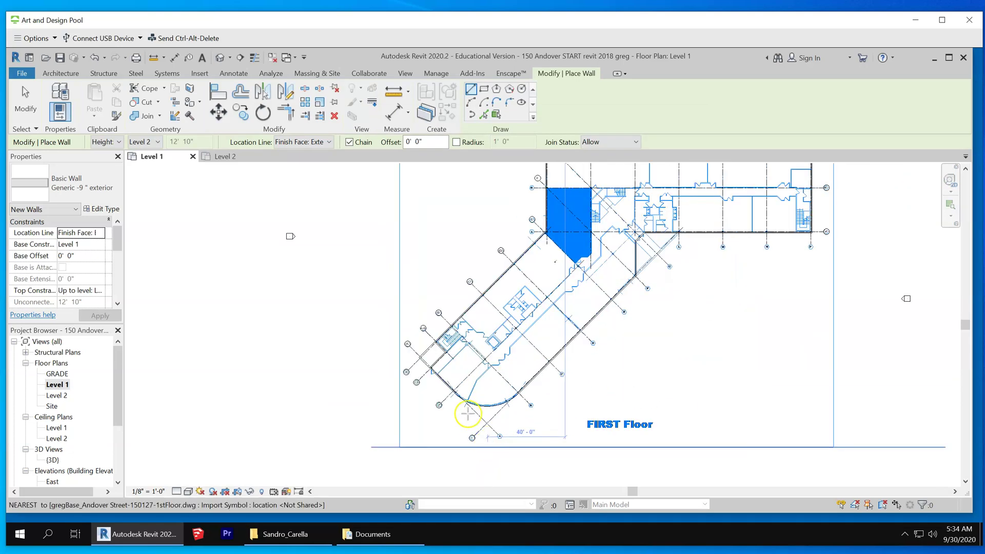
scroll(410, 349, "up", 5)
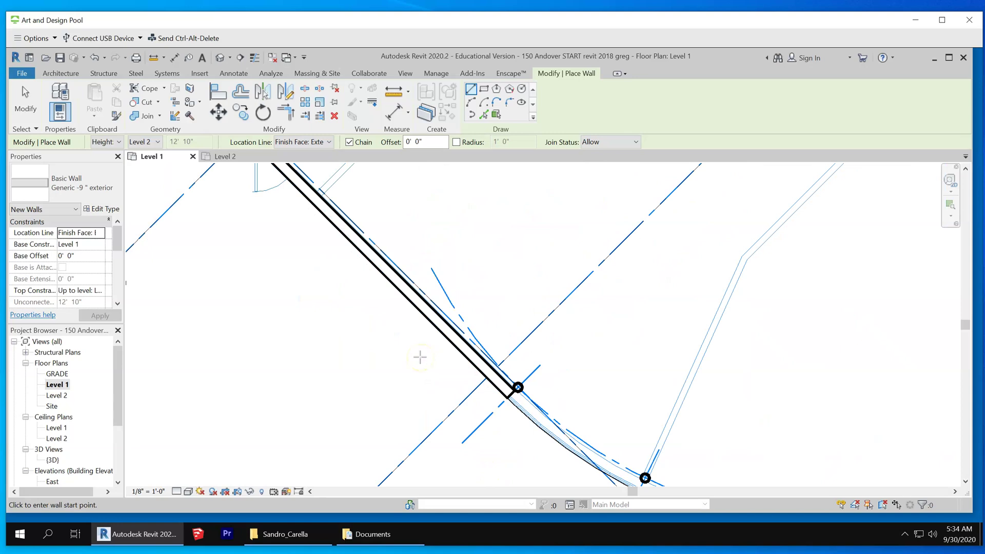
scroll(419, 357, "down", 2)
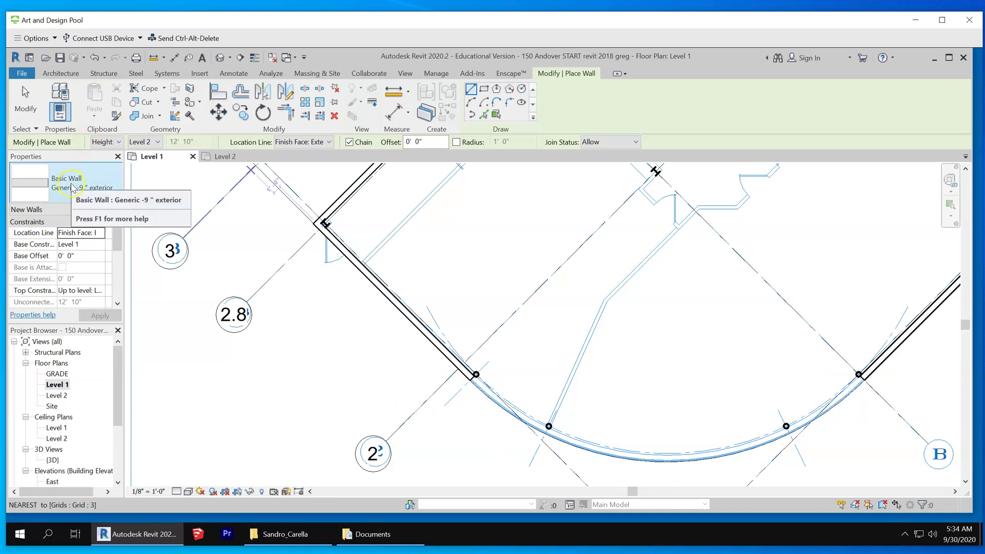
left_click(472, 102)
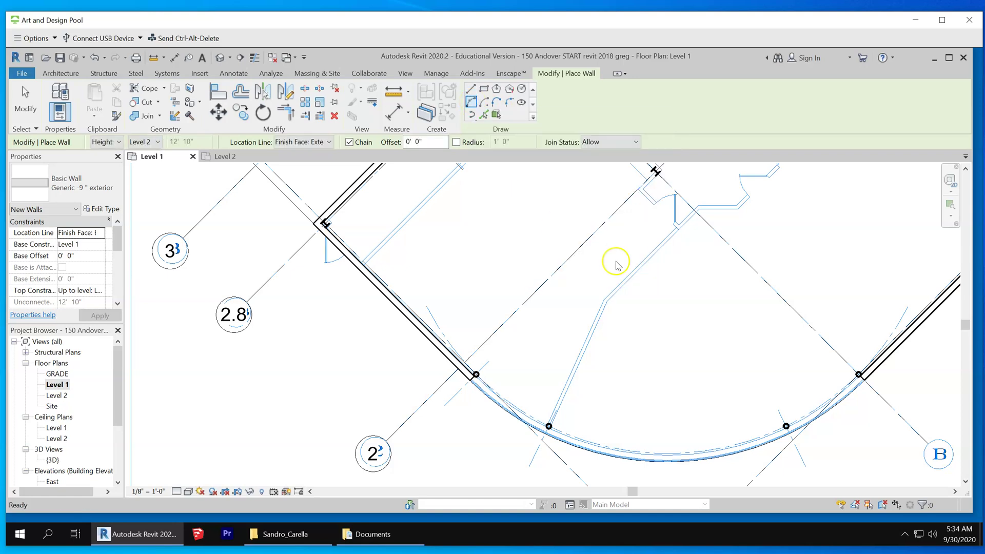
left_click(865, 380)
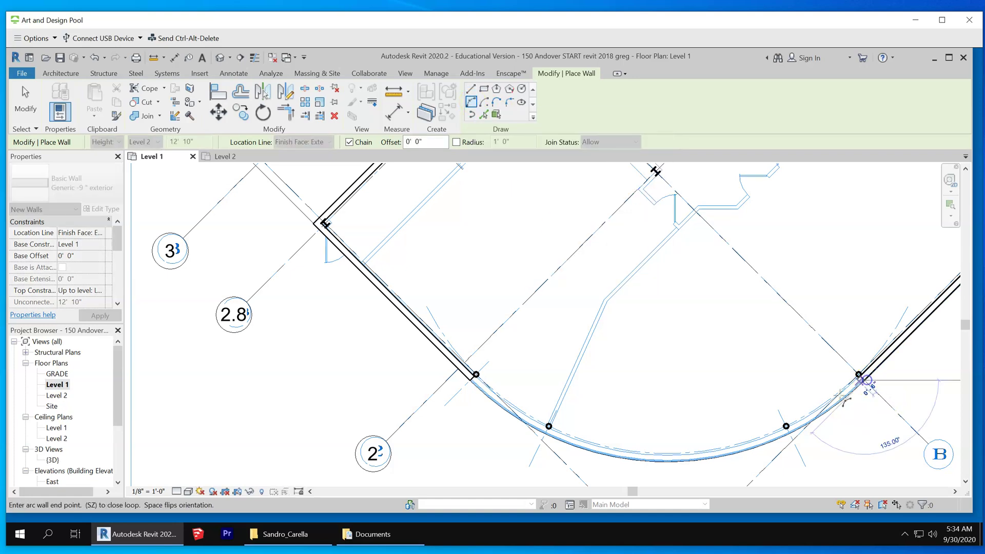
scroll(470, 378, "up", 3)
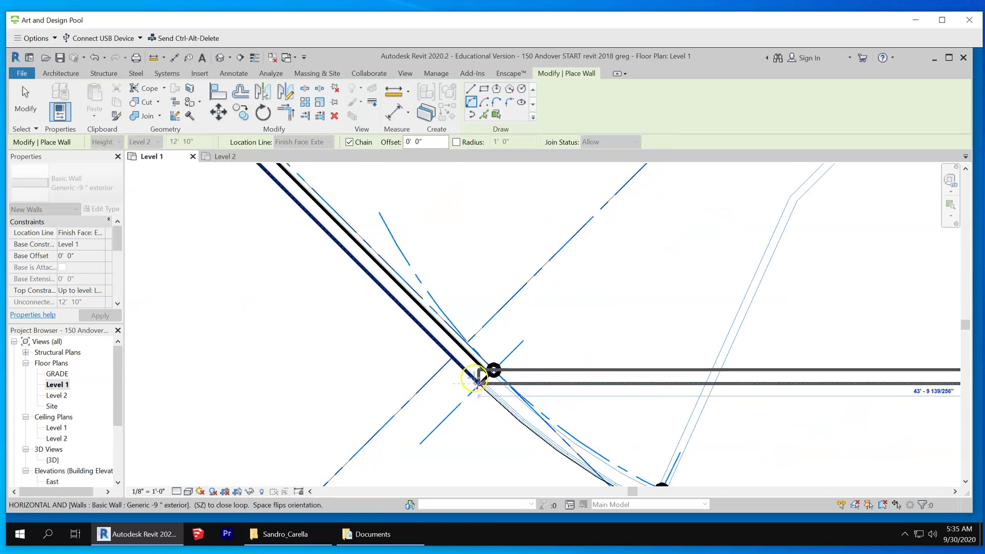
scroll(474, 378, "up", 2)
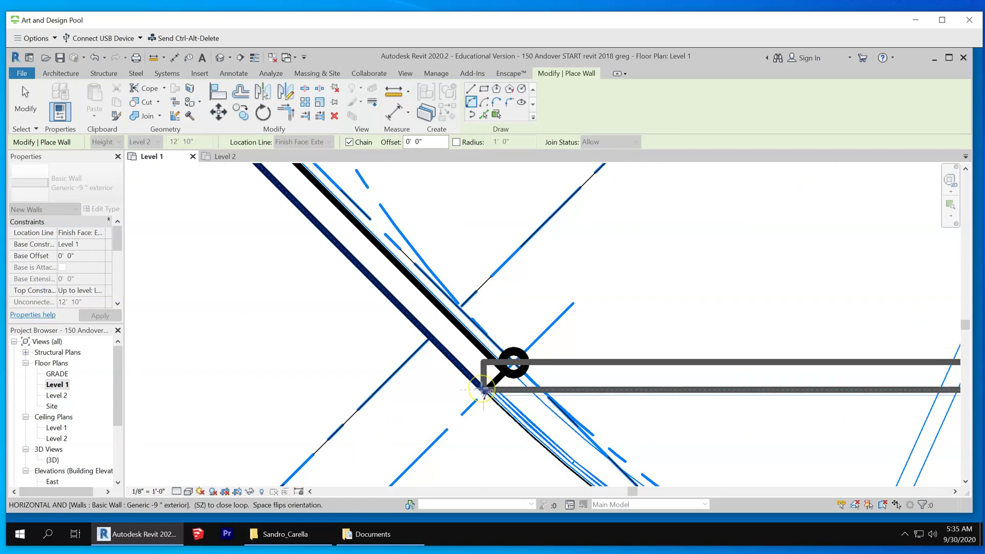
left_click(483, 389)
- Bow the arc wall outward to match the curved floor edge between grids 2 and B, and finish wall placement
scroll(493, 380, "down", 4)
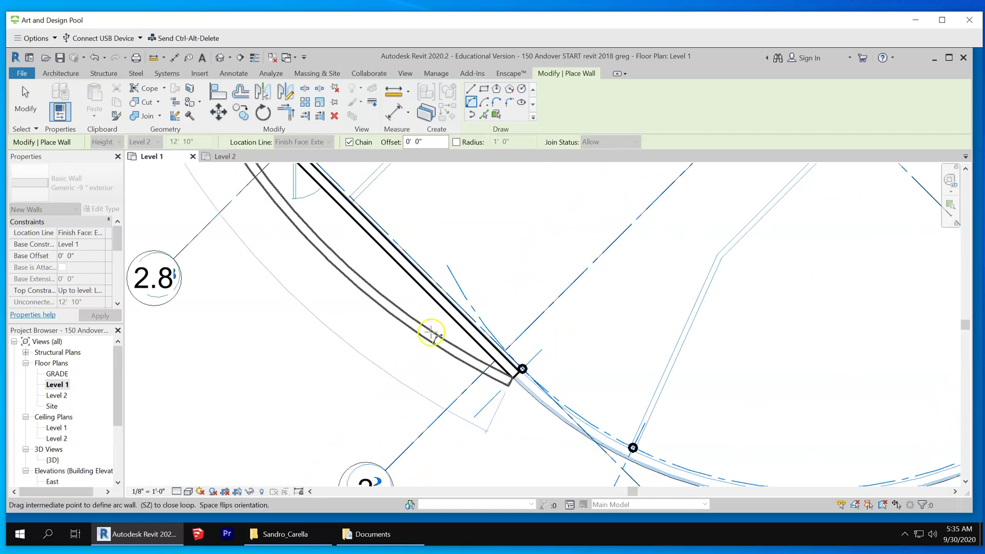
scroll(431, 332, "down", 4)
scroll(620, 409, "up", 4)
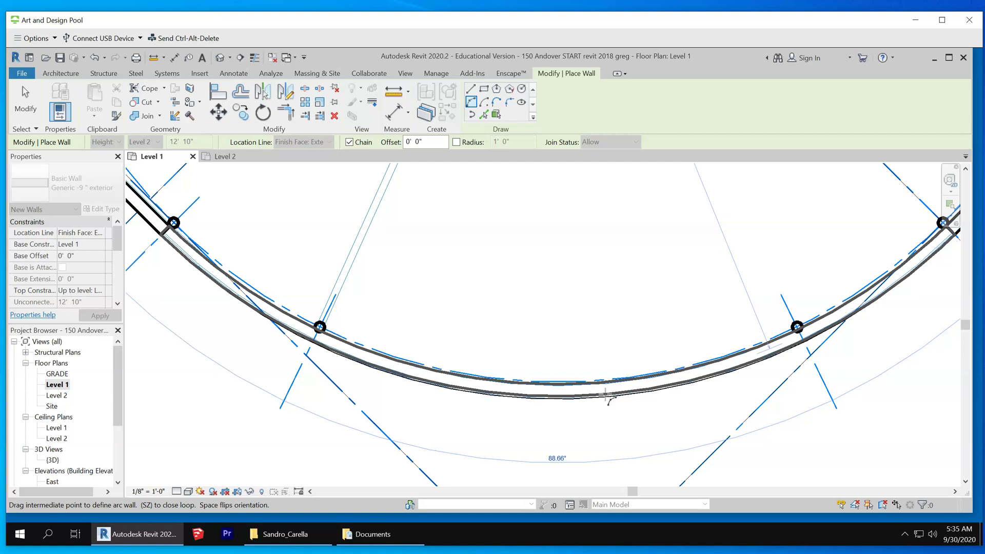
left_click(605, 395)
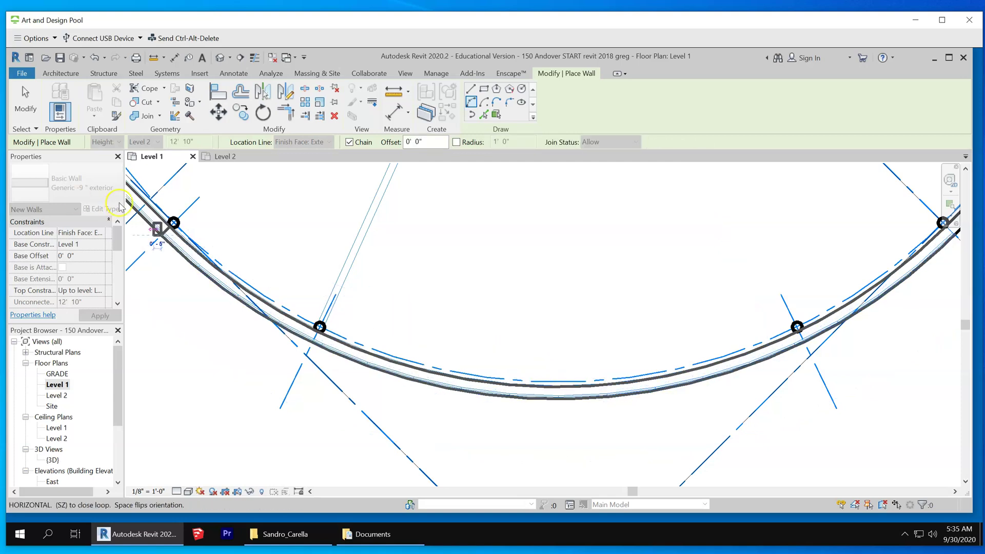
left_click(25, 100)
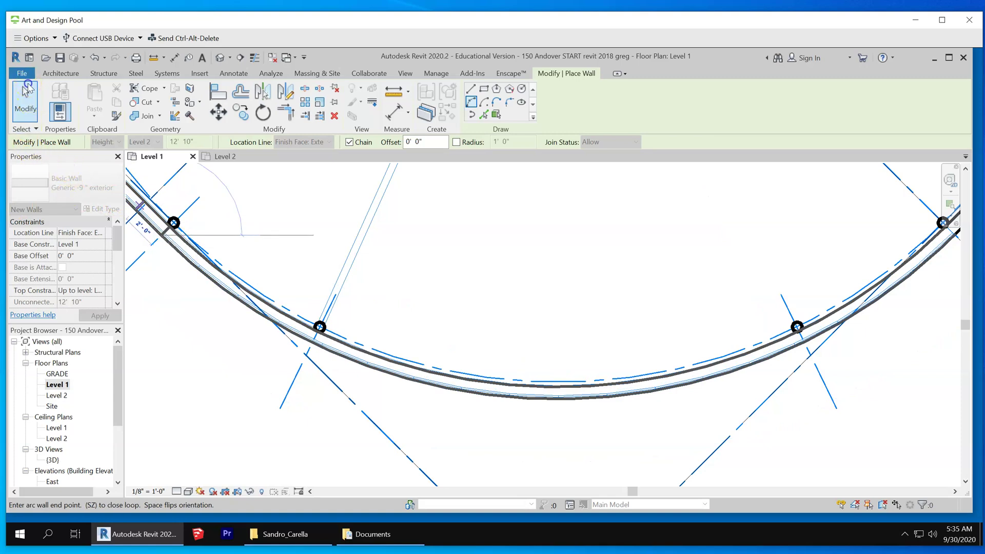
scroll(545, 395, "down", 2)
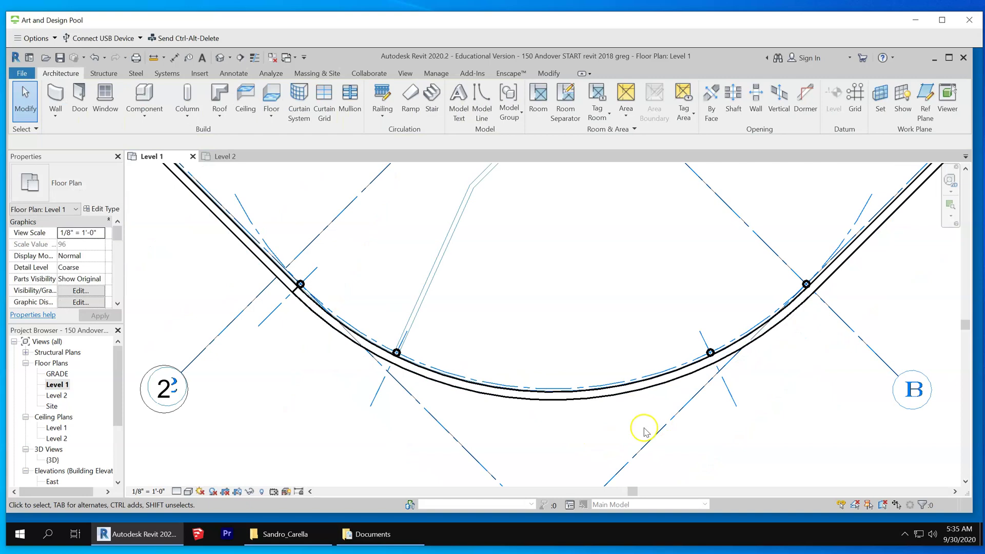
- Delete the arc wall between grids 2 and B and display the Level 1 plan with thin lines
left_click(532, 395)
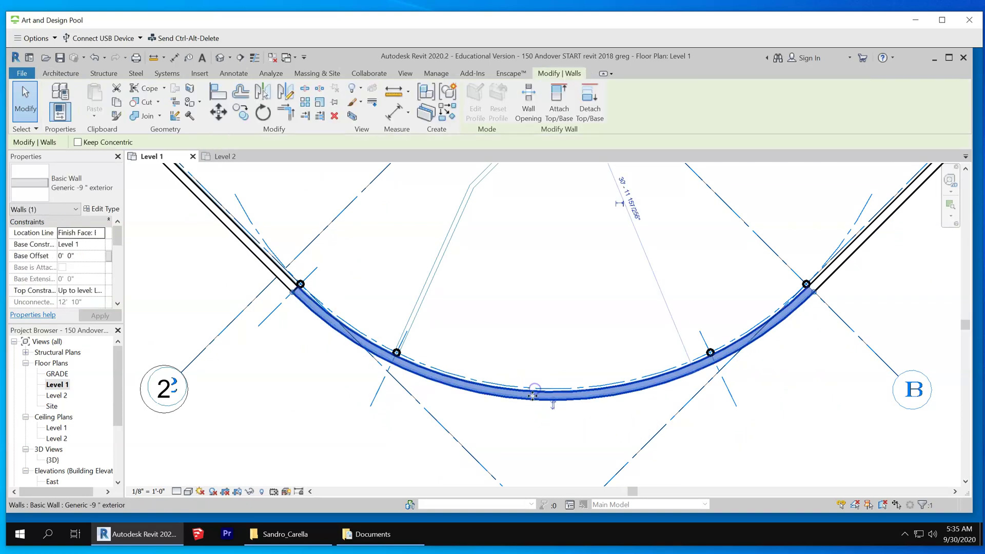
left_click(540, 421)
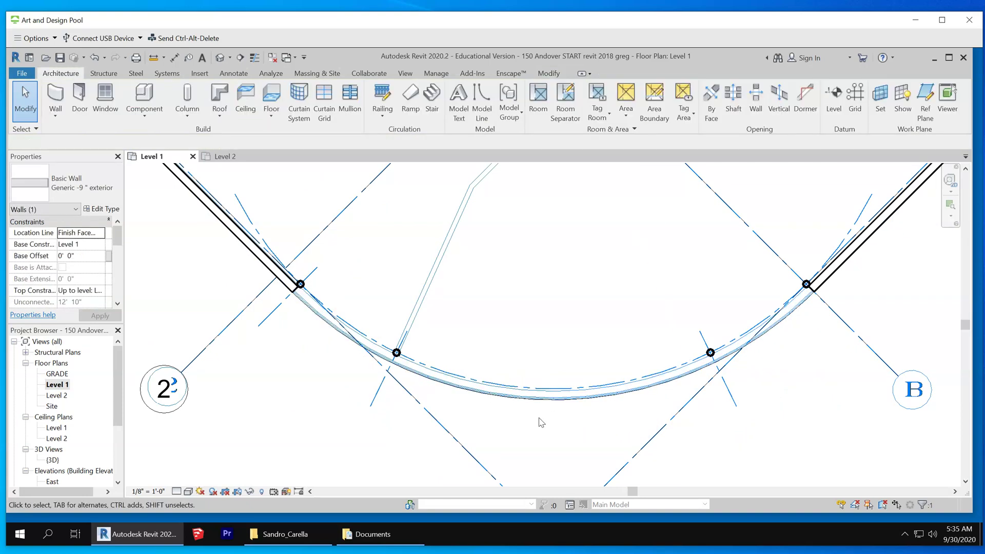
scroll(269, 267, "up", 3)
scroll(269, 267, "up", 3)
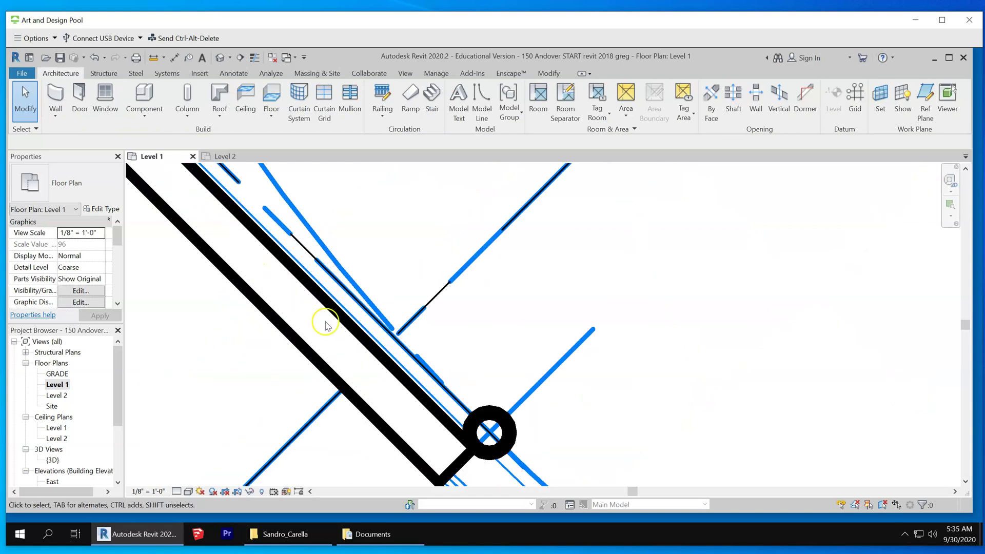
scroll(454, 307, "down", 3)
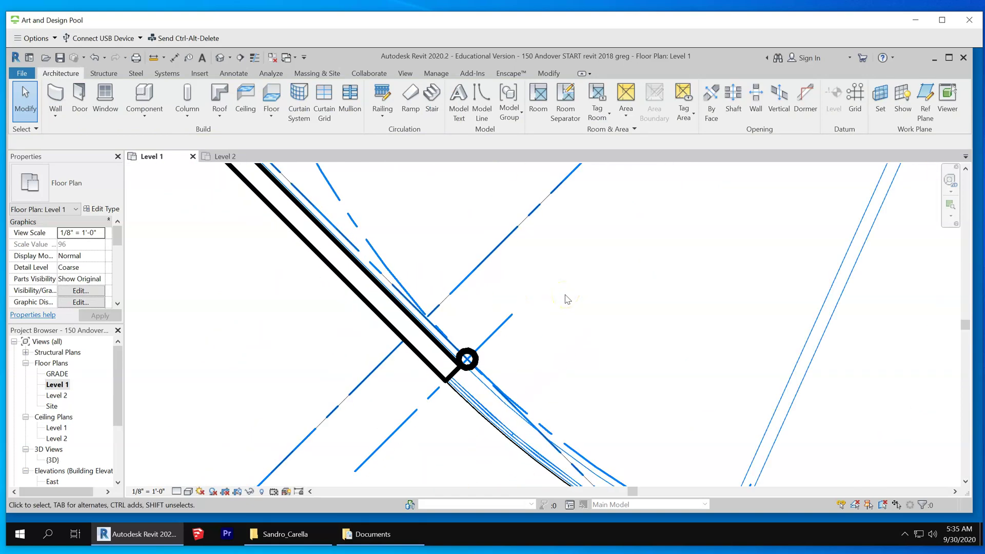
key("t")
key("l")
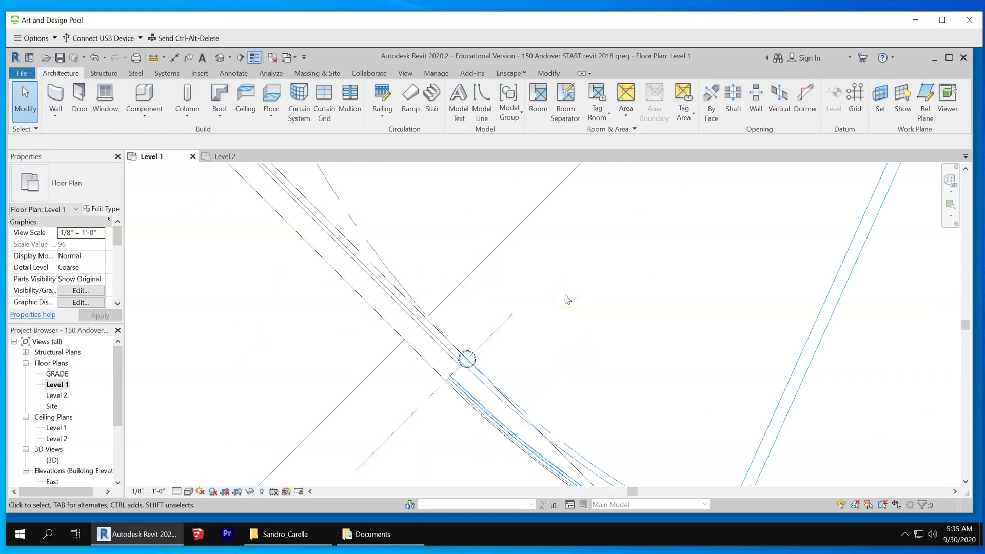
- Examine the ends of the straight exterior walls at grids 2 and B, where the curved floor edge begins
scroll(501, 385, "up", 2)
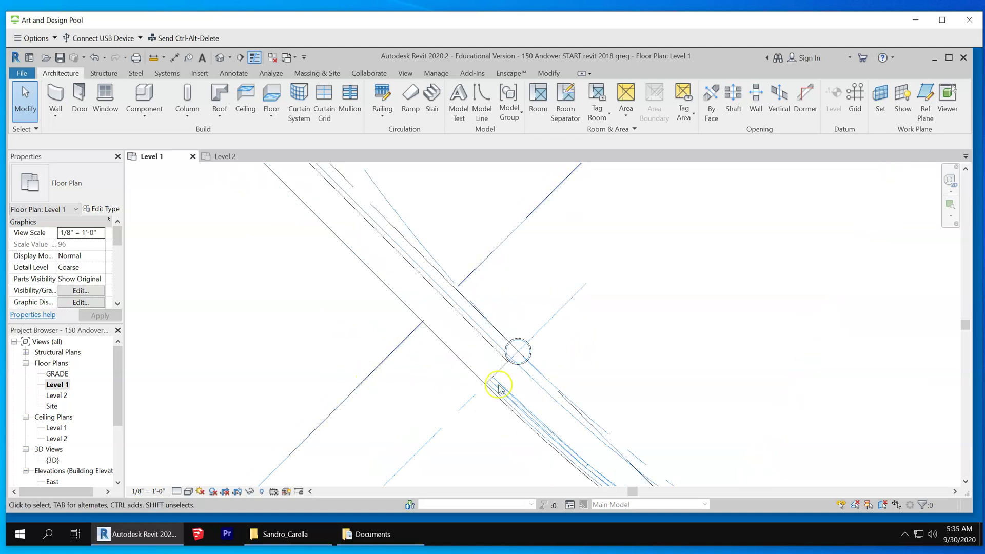
left_click(482, 365)
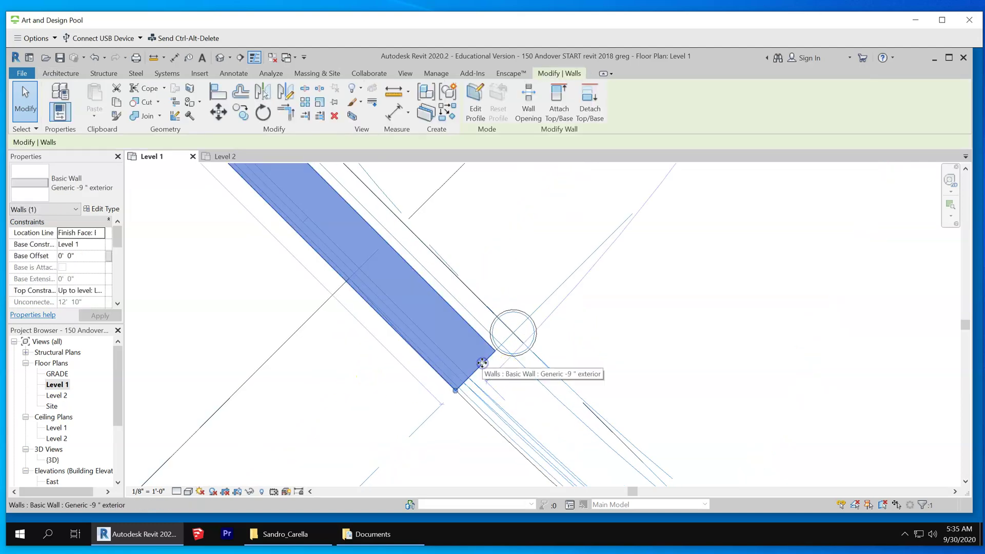
left_click(424, 422)
scroll(384, 310, "down", 5)
scroll(275, 353, "down", 3)
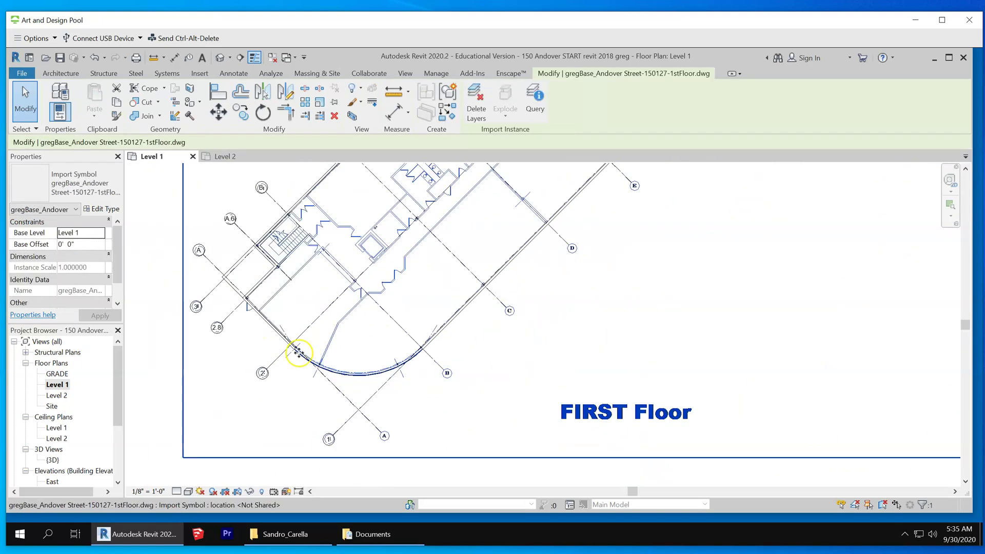
scroll(451, 292, "up", 5)
scroll(372, 427, "up", 3)
scroll(408, 421, "up", 2)
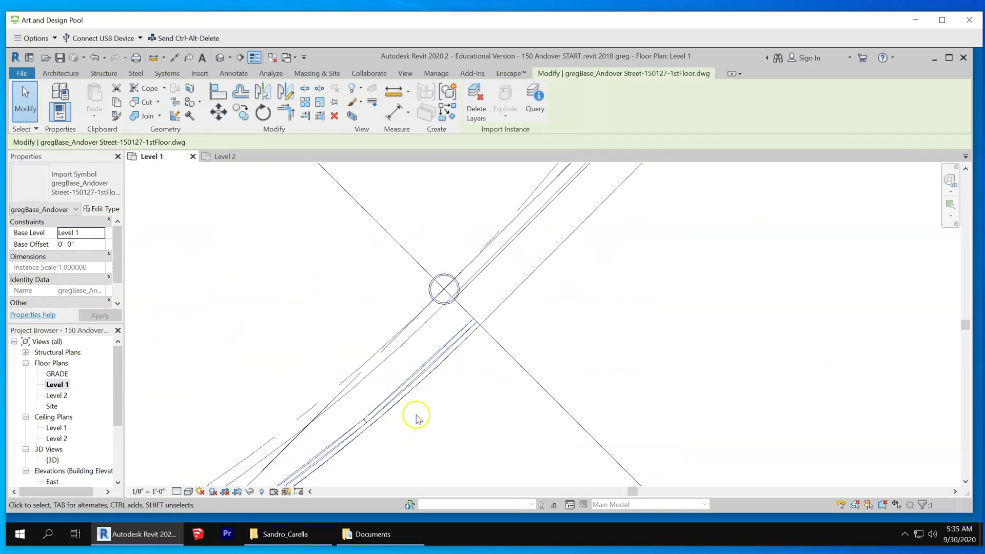
left_click(493, 314)
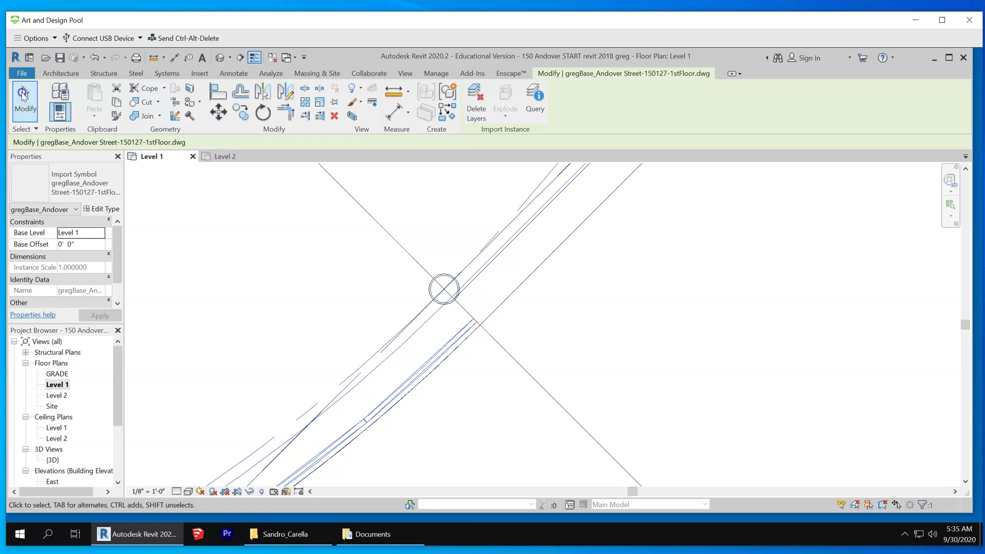
left_click(23, 96)
left_click(497, 312)
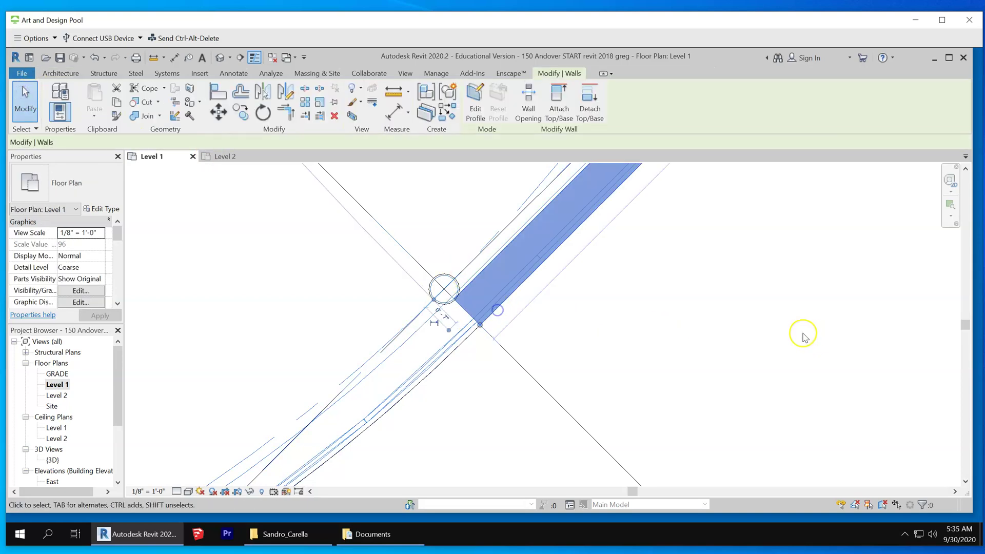
scroll(847, 336, "down", 5)
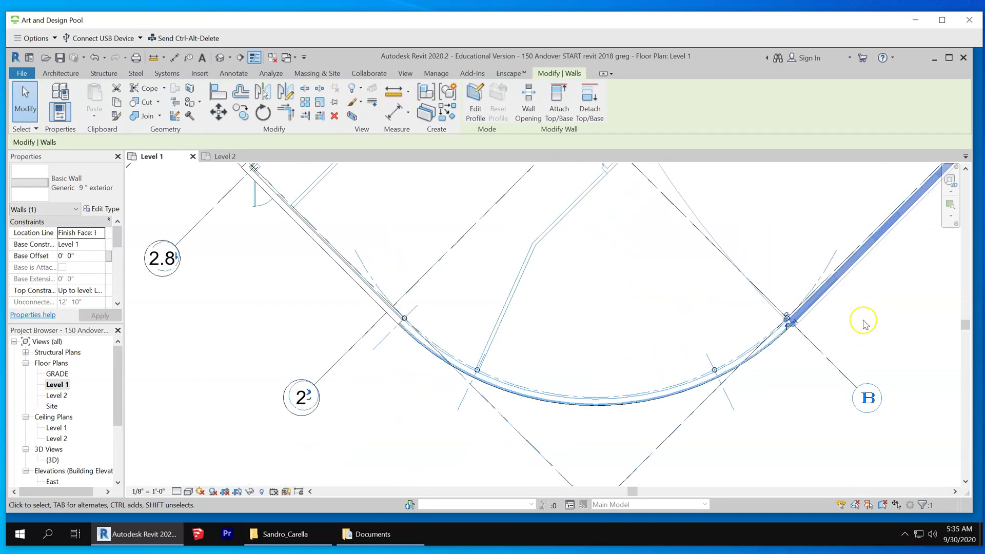
left_click(866, 324)
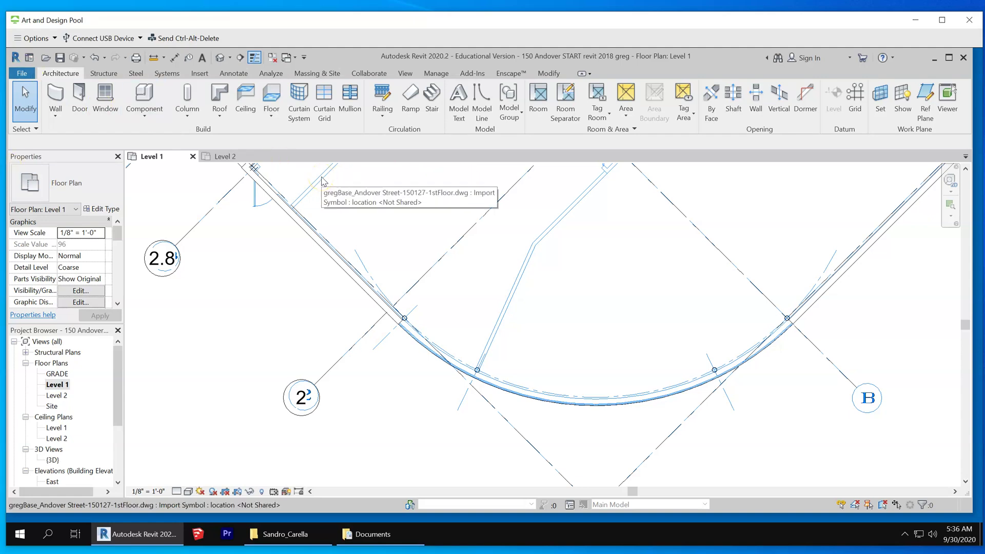
- Start a start-end-radius arc wall on its exterior finish face, from the outer wall corner at grid B to the one at grid 2
left_click(57, 96)
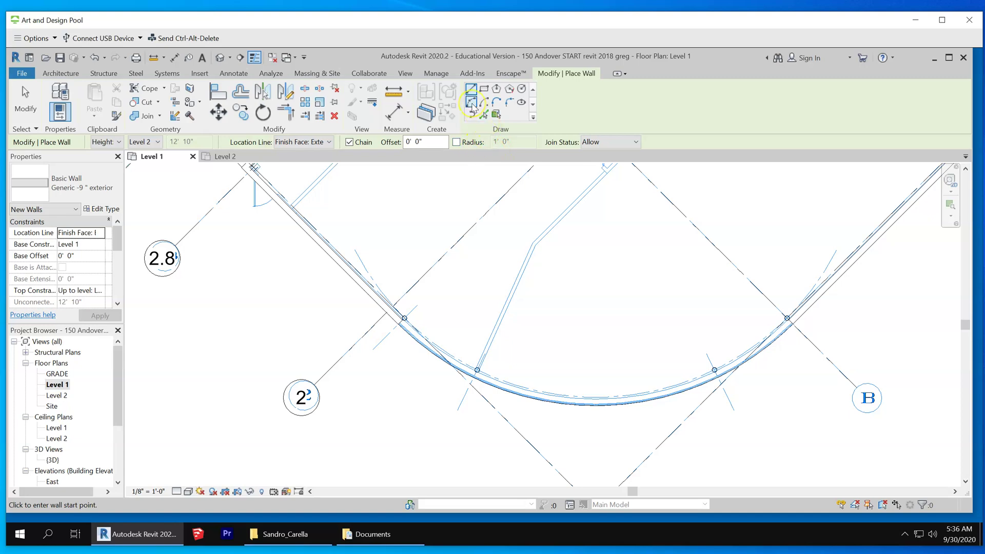
left_click(471, 103)
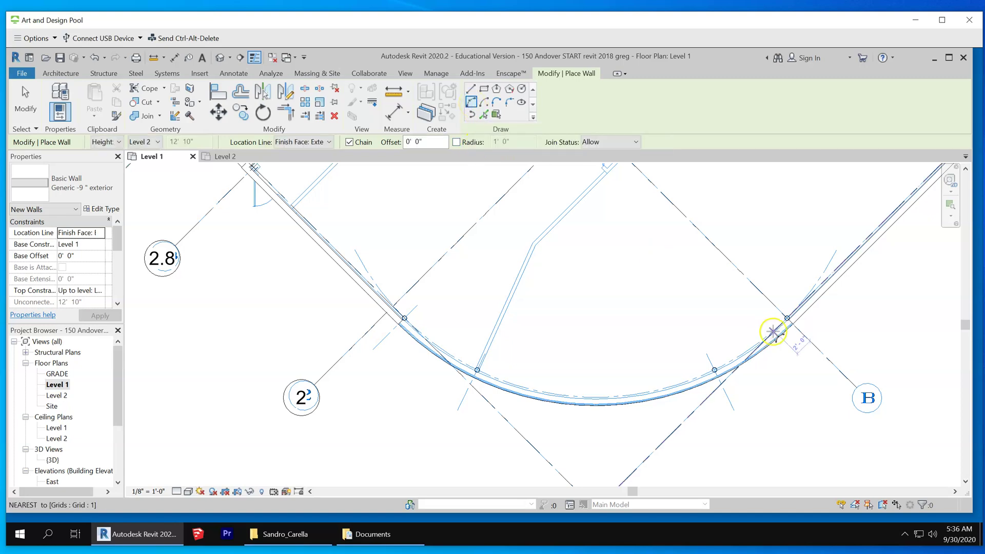
scroll(811, 329, "up", 4)
scroll(746, 324, "up", 3)
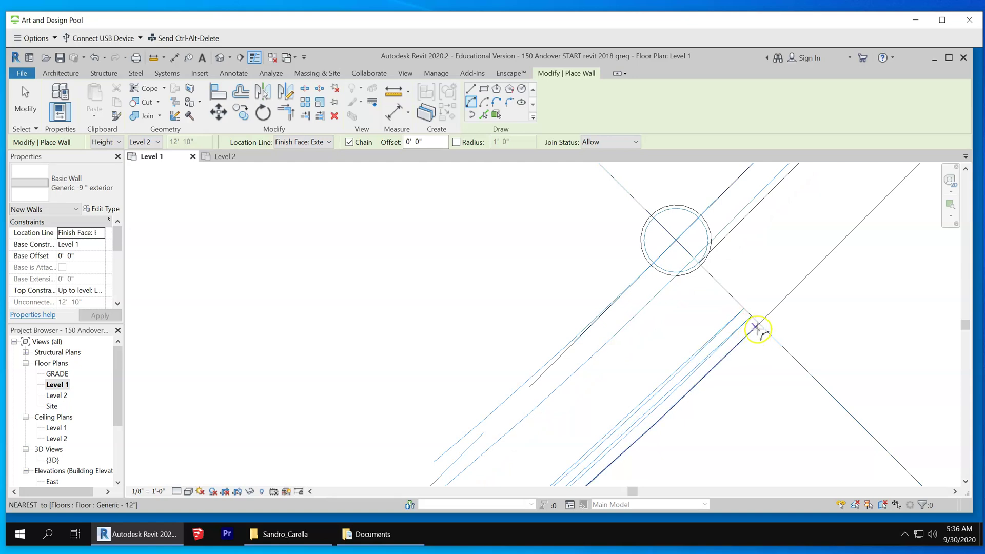
left_click(761, 325)
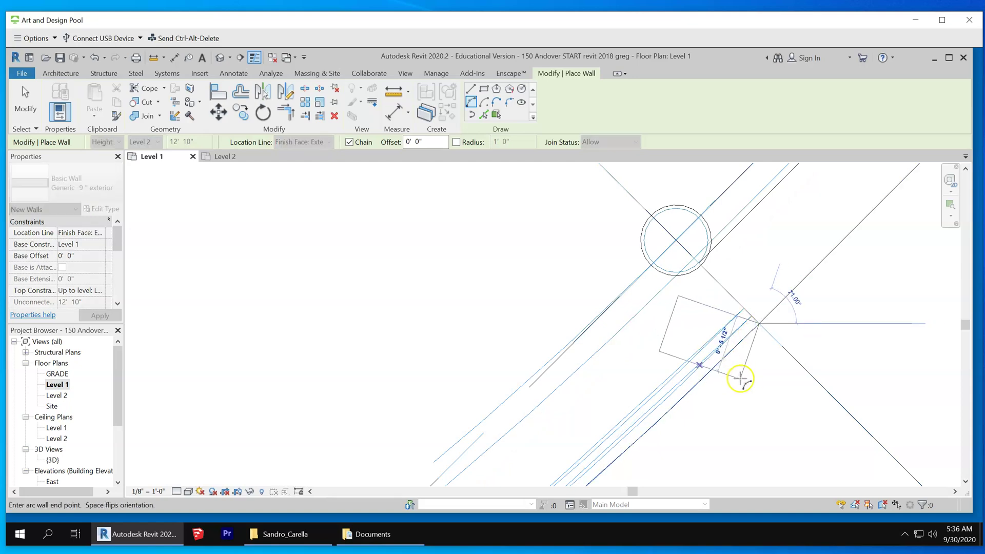
scroll(740, 374, "down", 5)
scroll(825, 334, "down", 4)
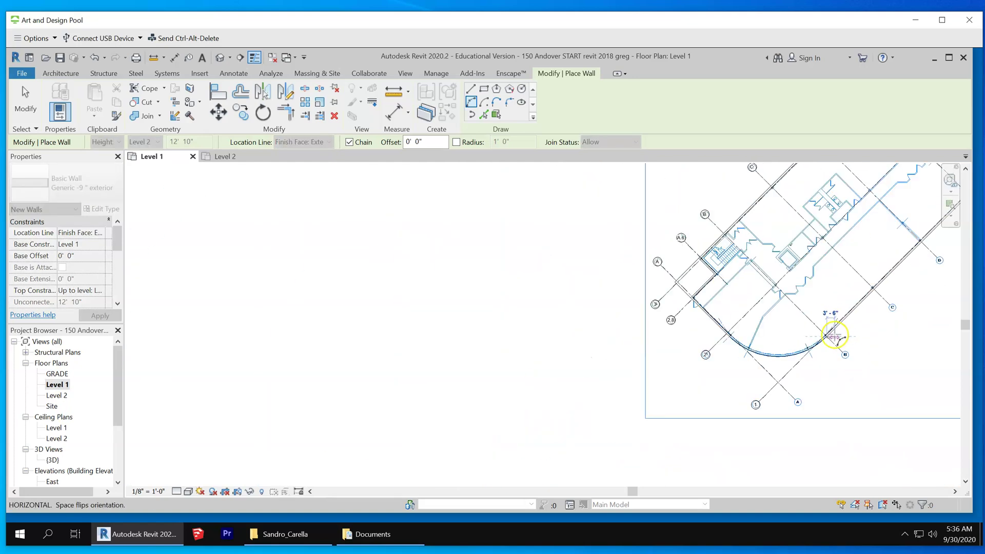
scroll(725, 341, "up", 3)
scroll(726, 341, "up", 5)
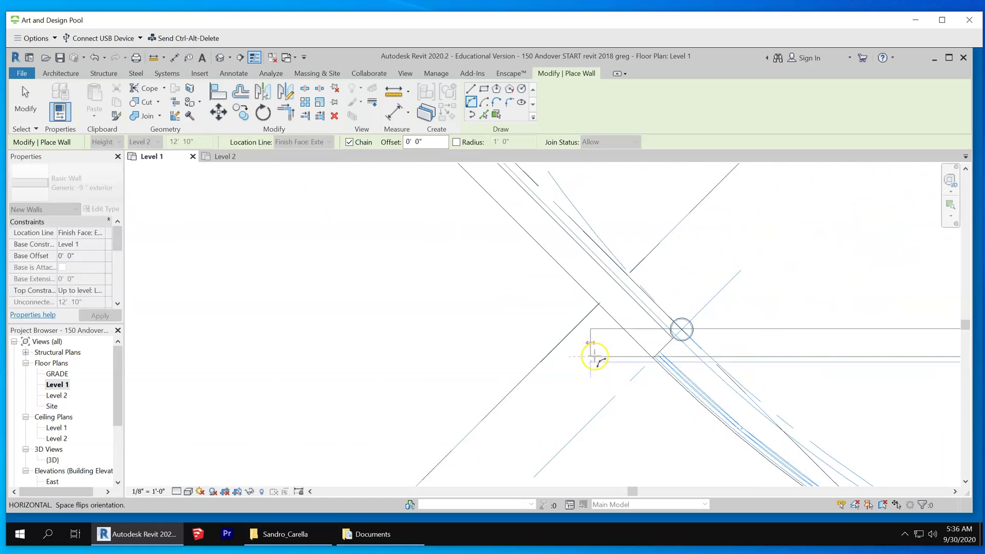
scroll(708, 352, "up", 4)
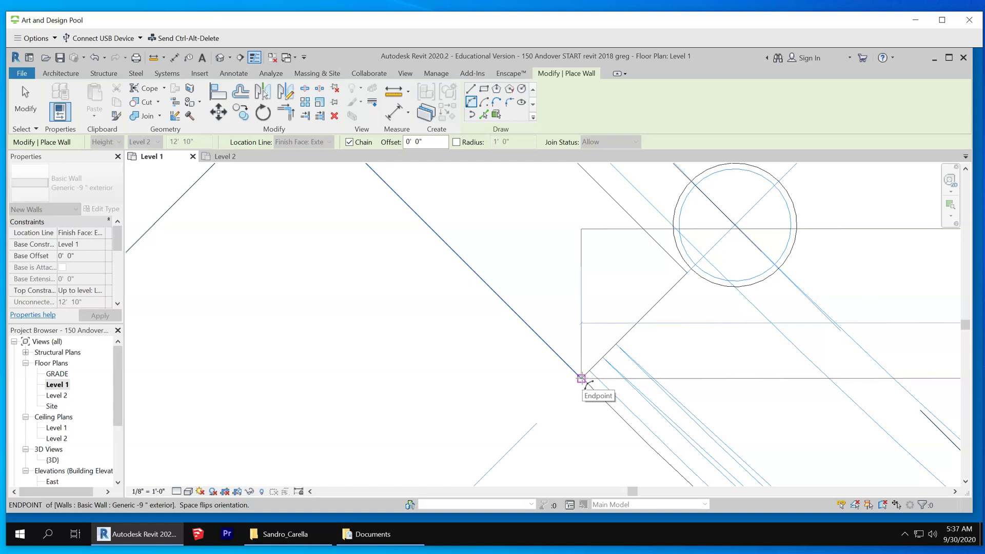
left_click(581, 378)
- Bow the arc wall outward until its exterior face meets the curved edge of the Generic - 12" floor, and end wall placement
scroll(618, 367, "down", 6)
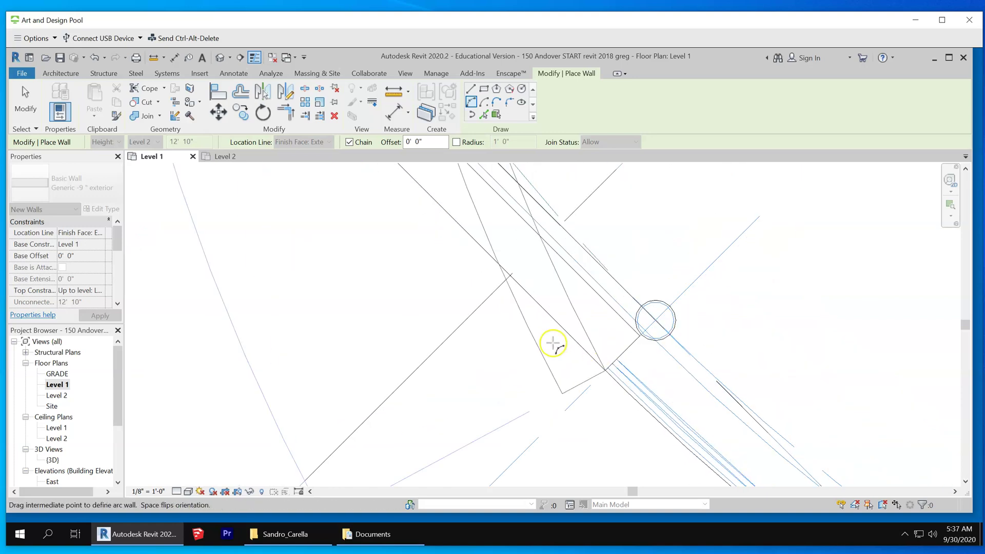
scroll(657, 336, "down", 5)
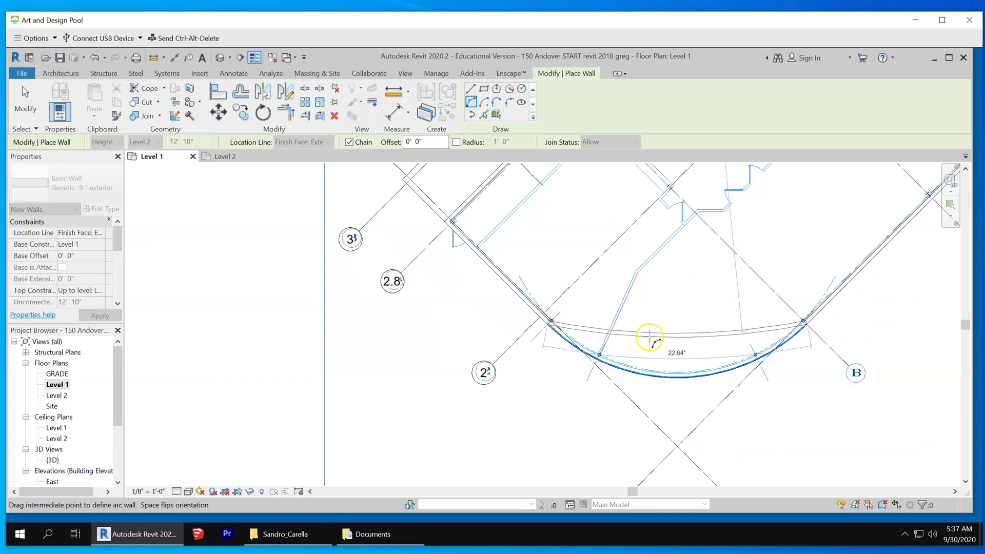
scroll(667, 367, "up", 5)
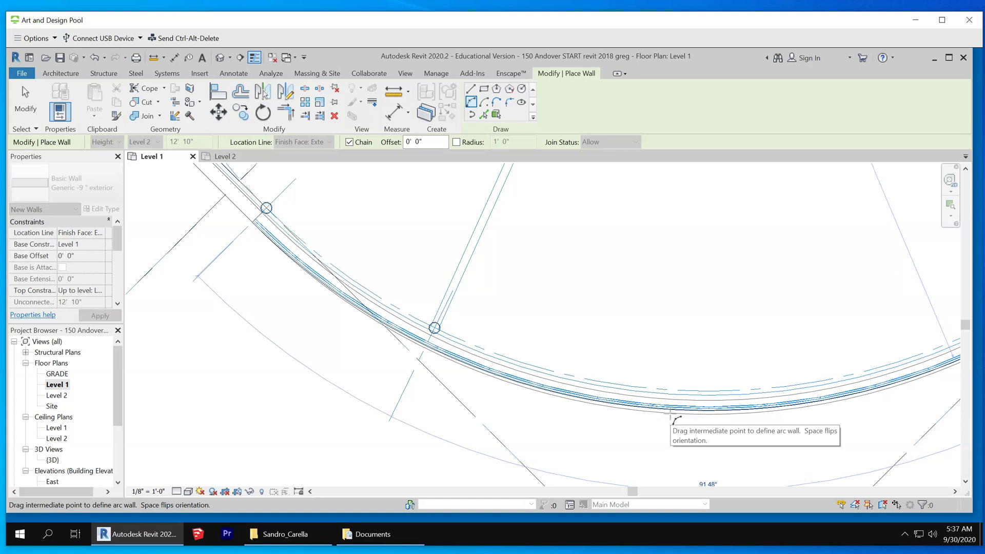
left_click(670, 409)
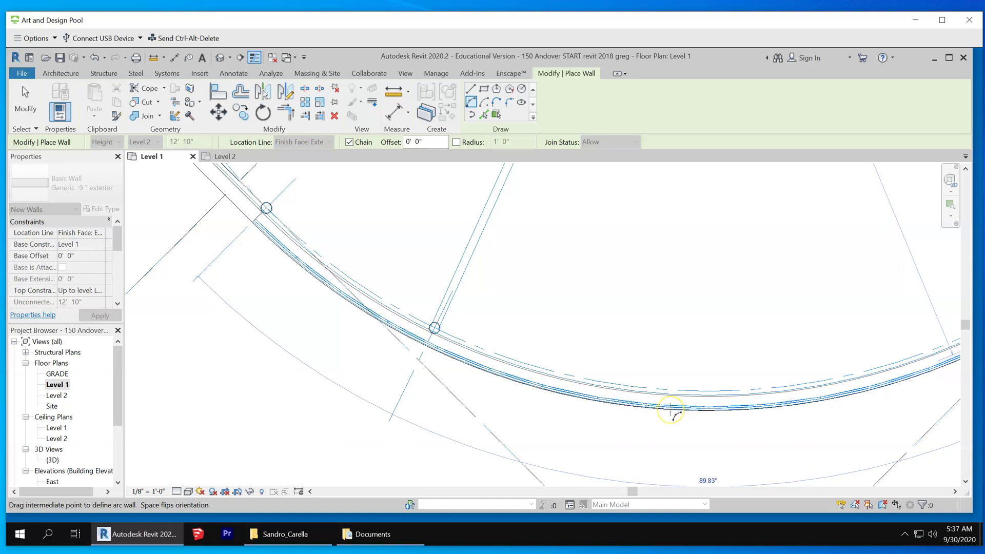
scroll(670, 409, "up", 1)
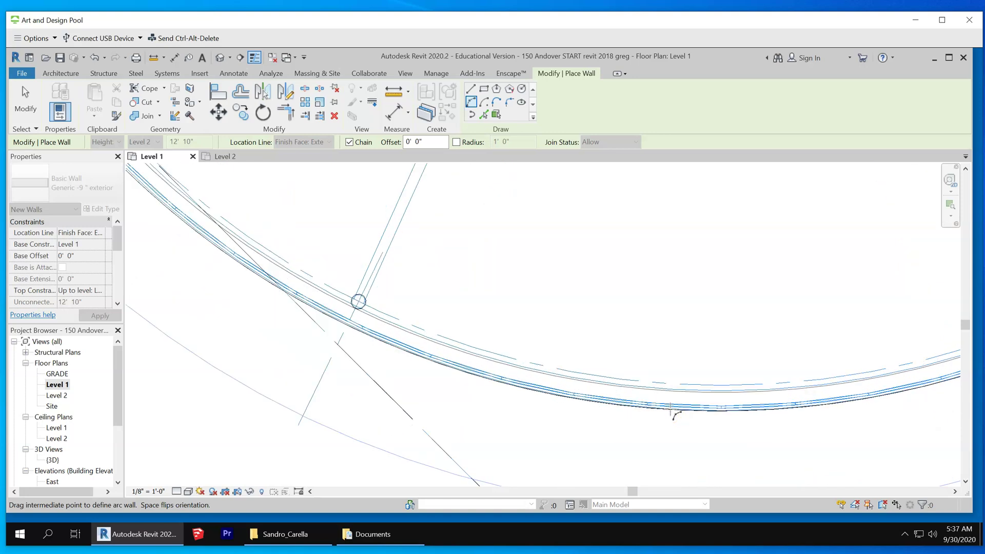
scroll(670, 409, "down", 2)
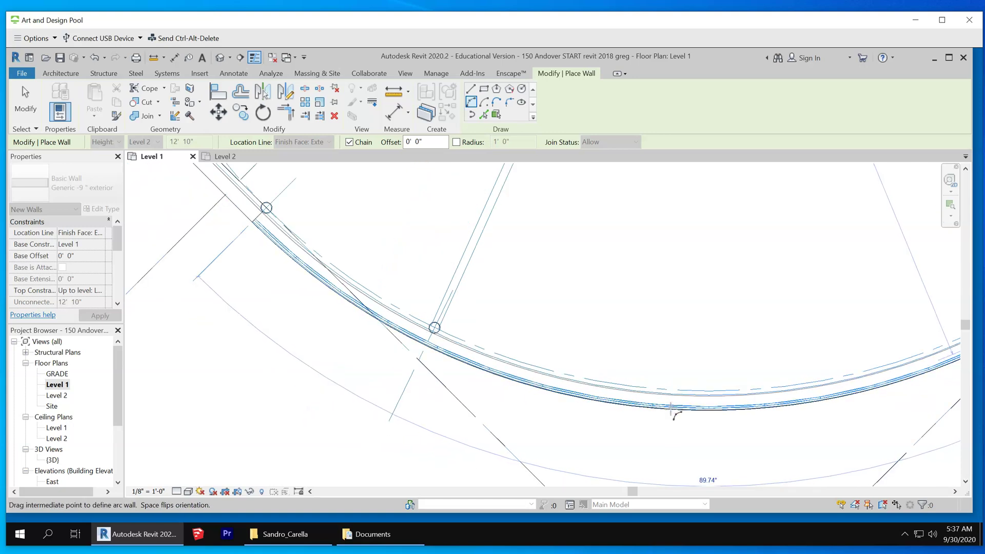
scroll(670, 409, "up", 2)
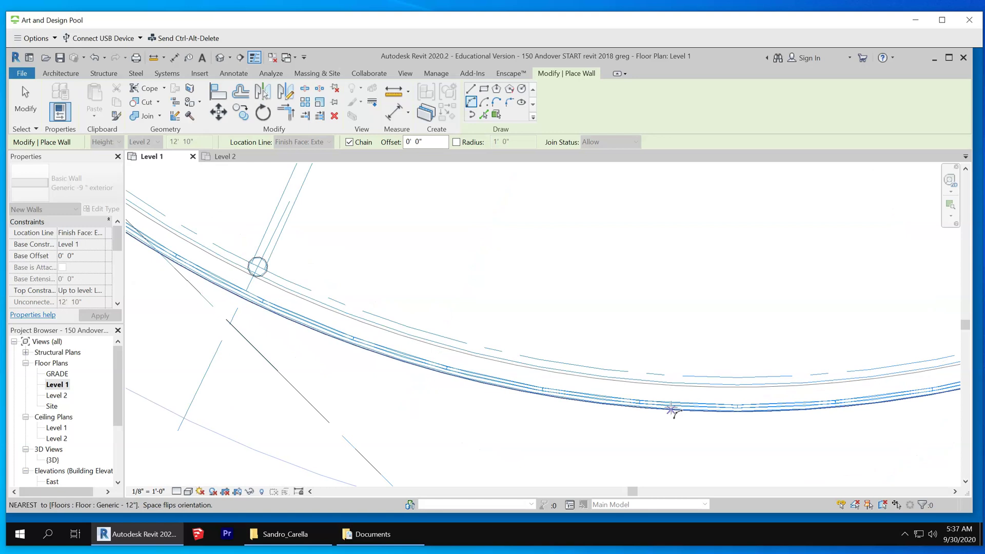
scroll(672, 409, "up", 3)
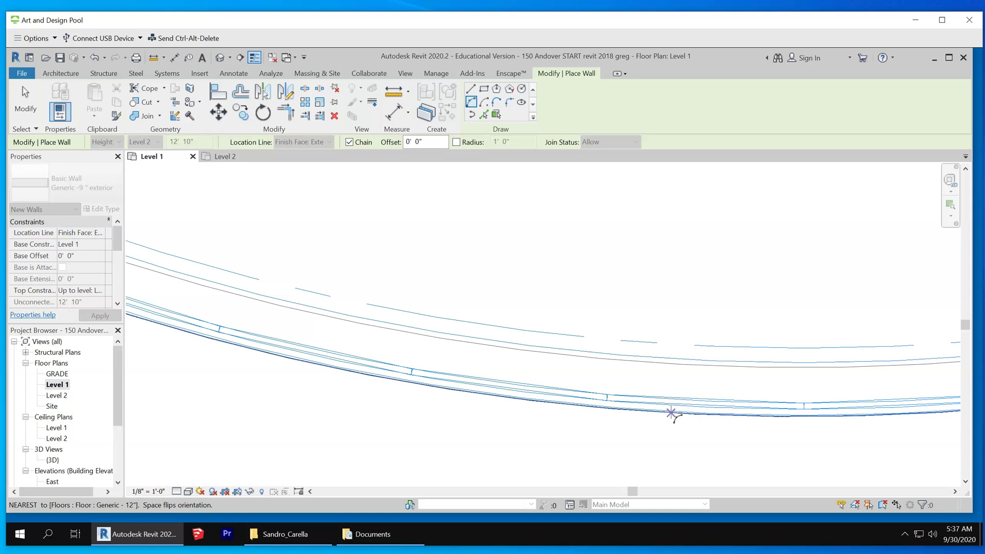
left_click(672, 413)
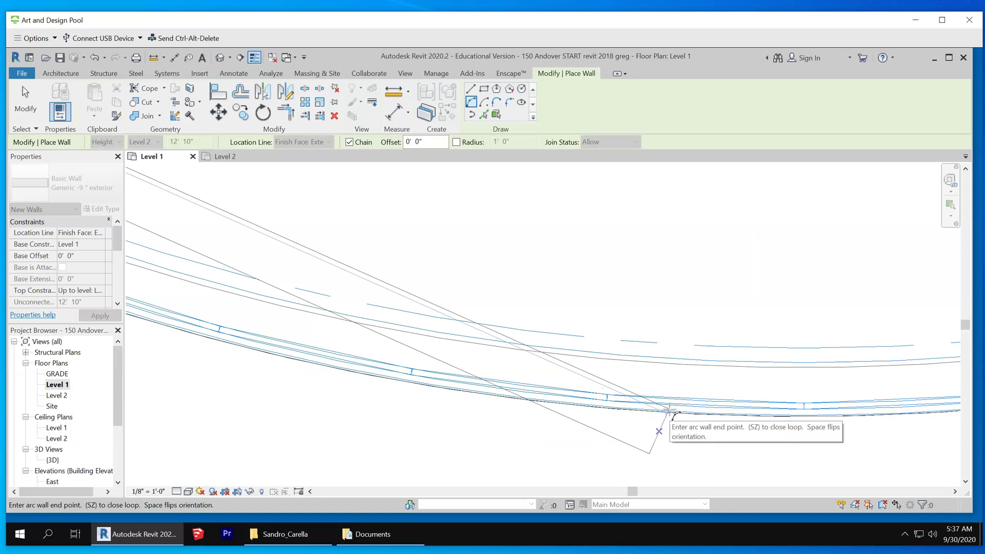
key("Escape")
key("Escape")
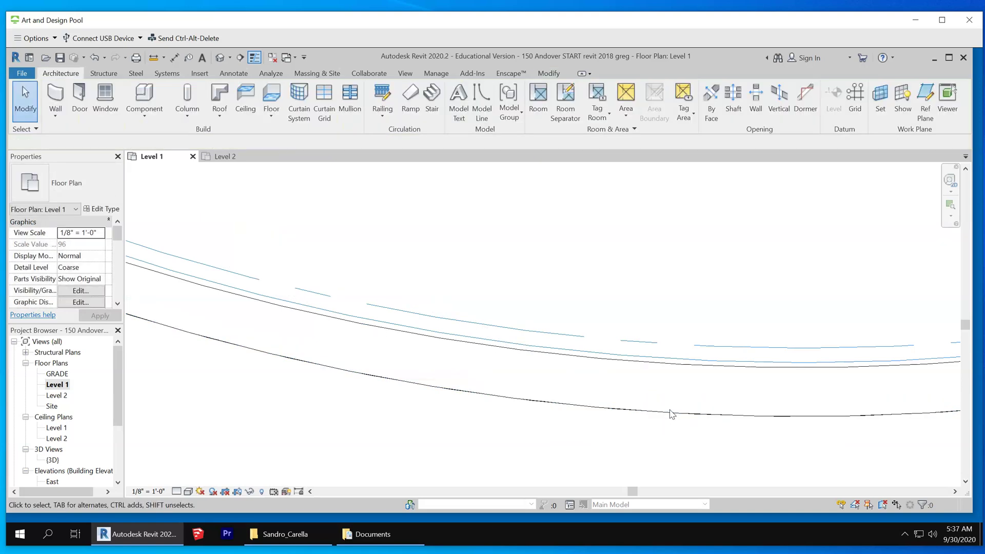
- Select the whole connected chain of Level 1 exterior walls in the default 3D view and copy it to the clipboard
scroll(630, 369, "down", 5)
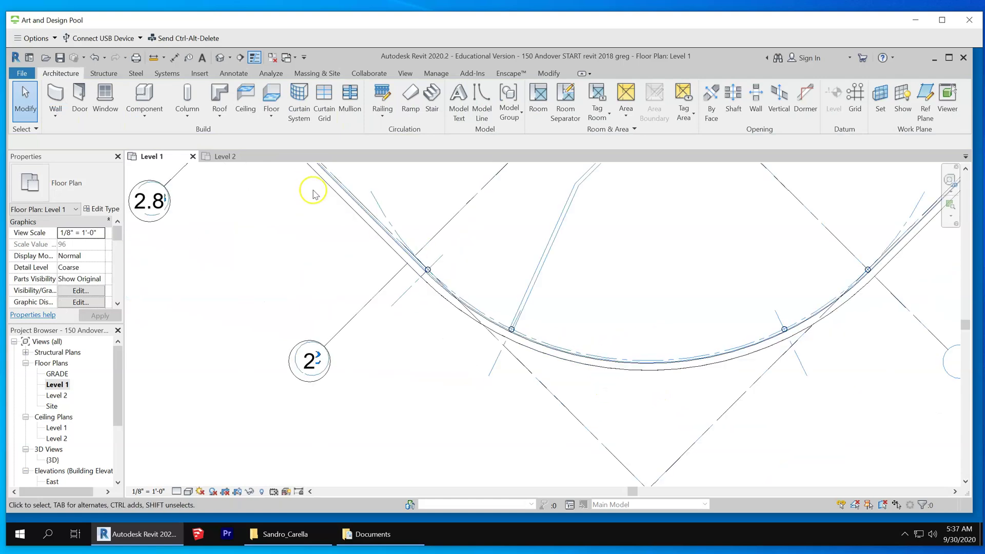
left_click(220, 58)
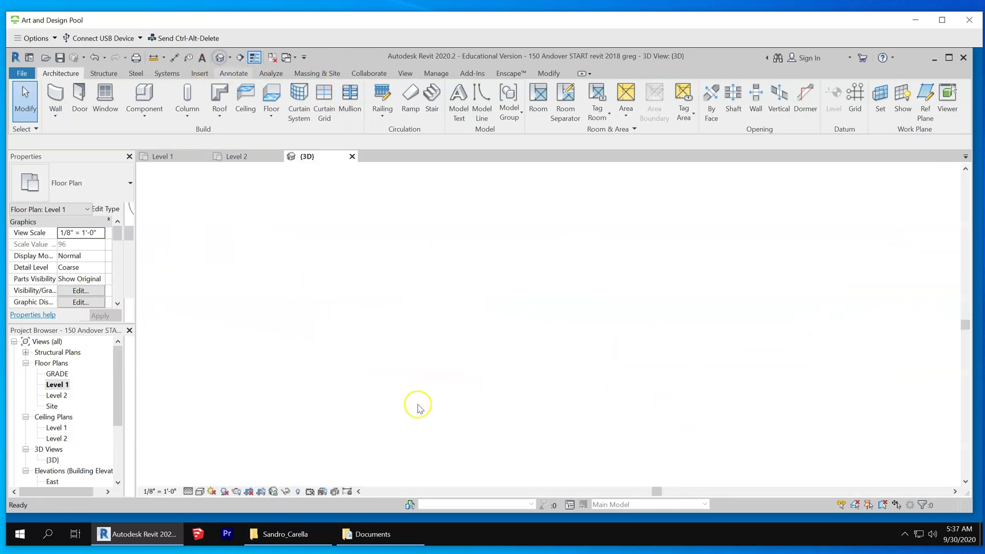
scroll(407, 333, "up", 5)
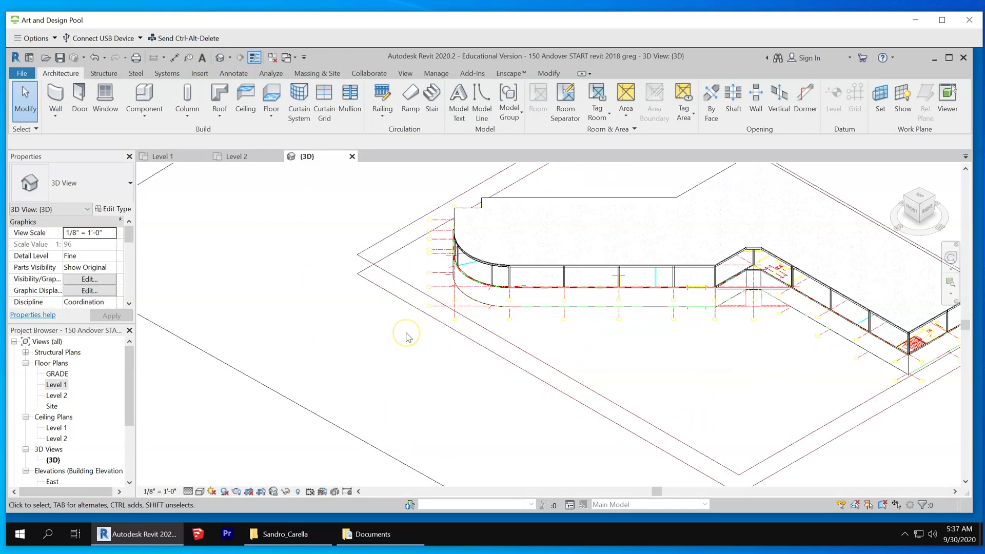
key("Tab")
left_click(473, 301)
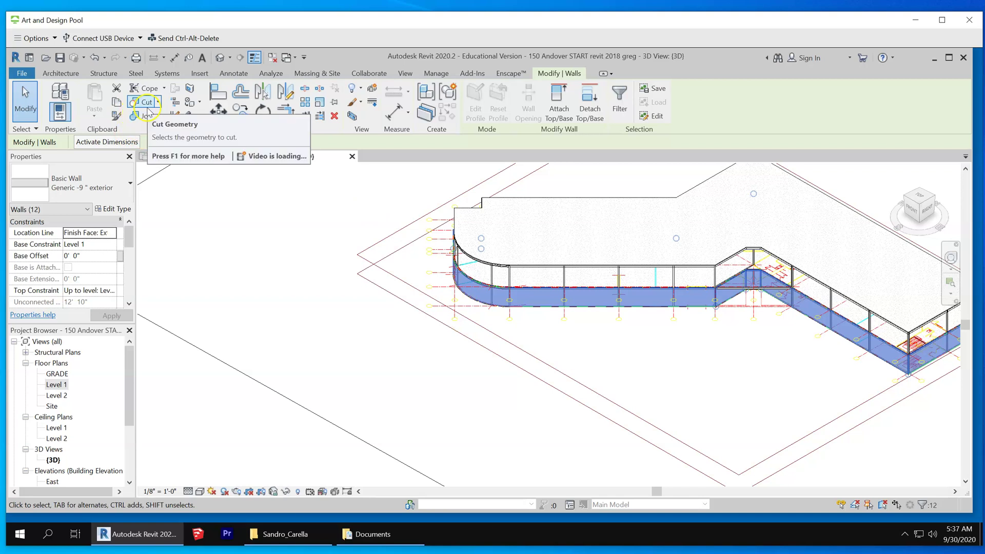
left_click(117, 103)
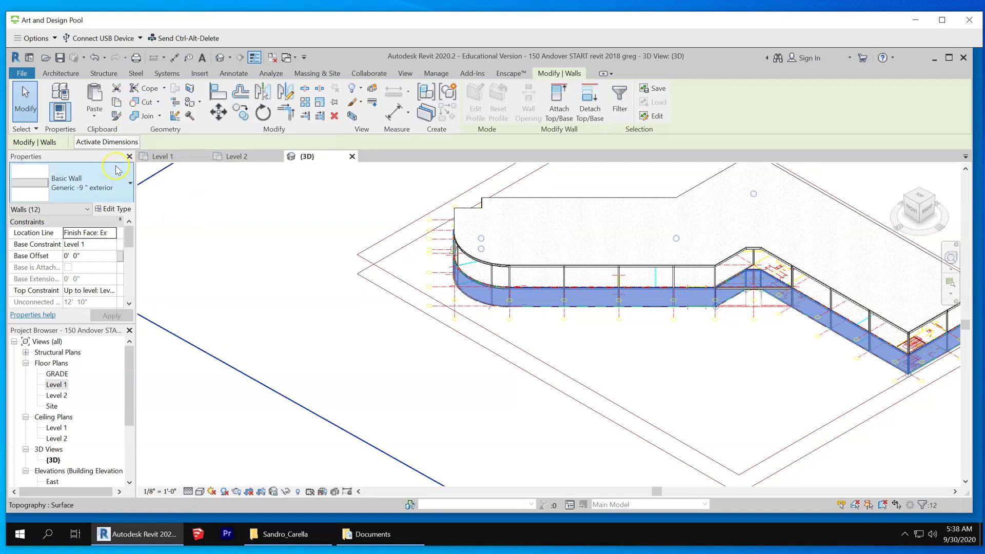
- Paste the copied exterior walls aligned to Level 2
left_click(94, 114)
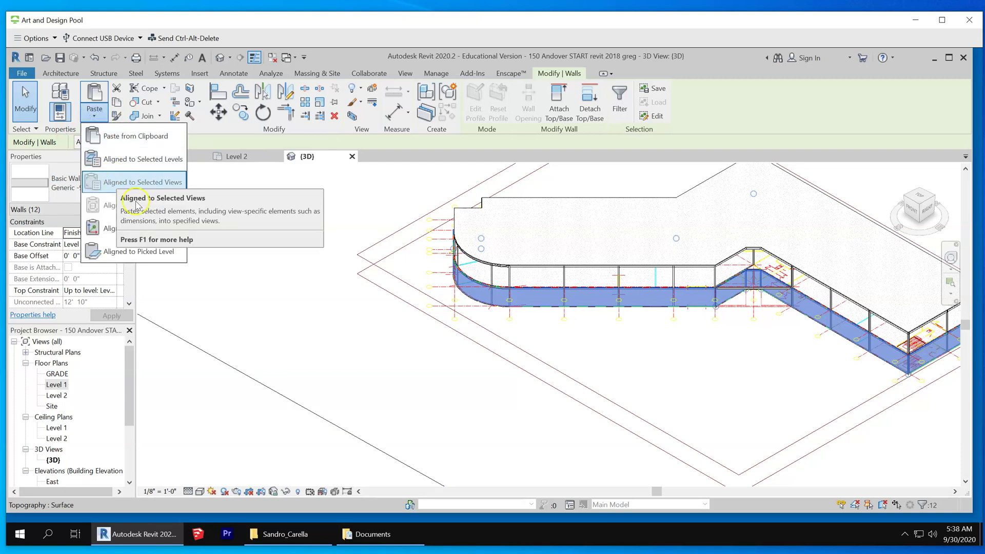
left_click(152, 163)
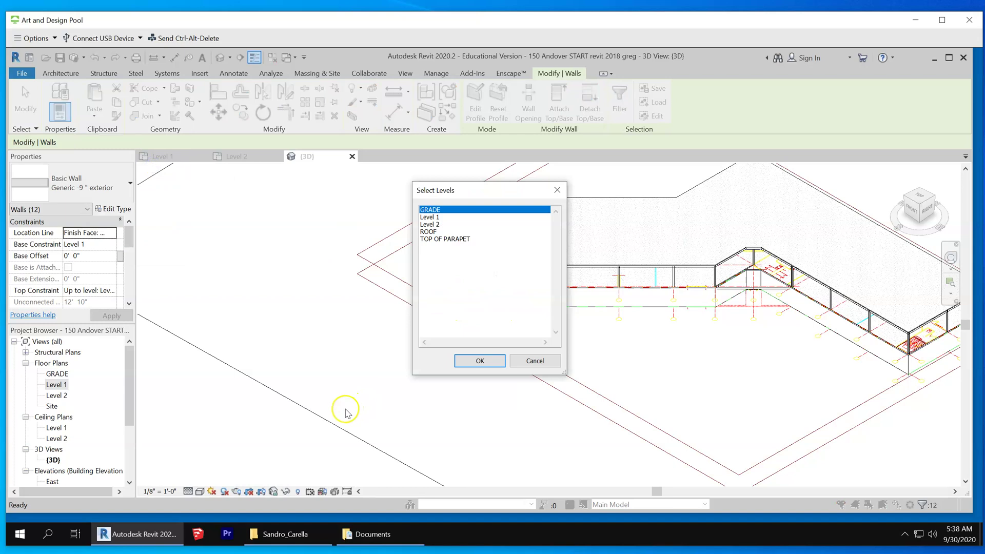
left_click(436, 224)
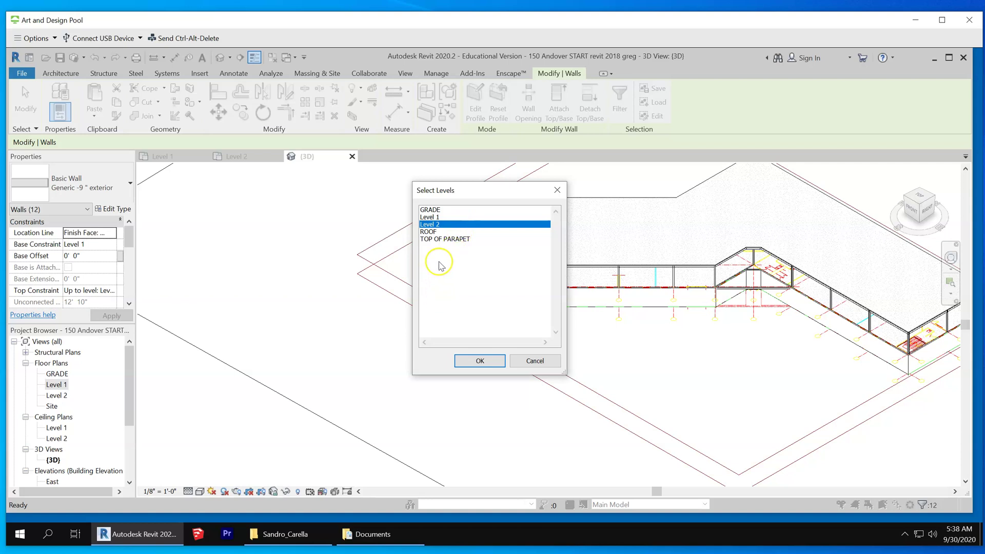
left_click(474, 360)
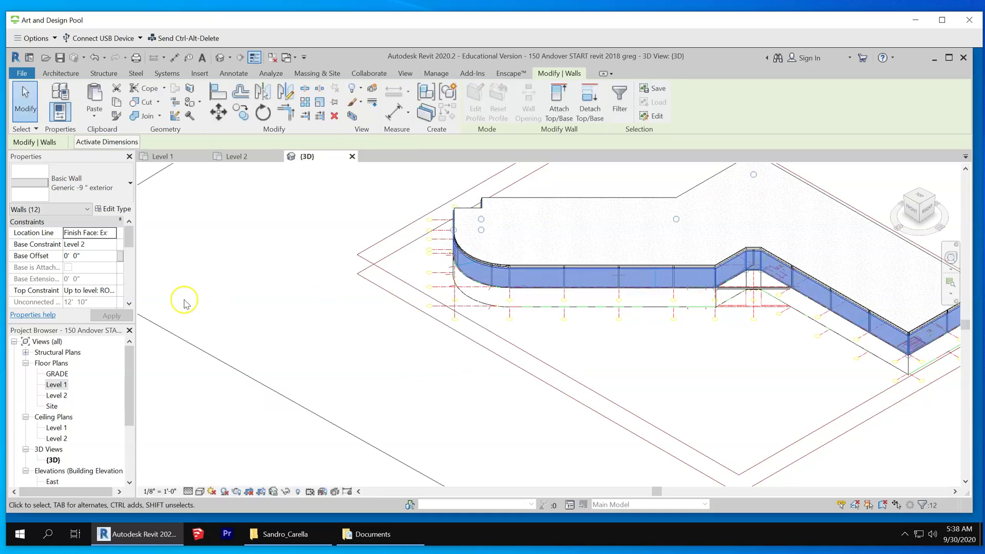
- Set the top offset of the pasted Level 2 exterior walls to 0
scroll(97, 264, "down", 2)
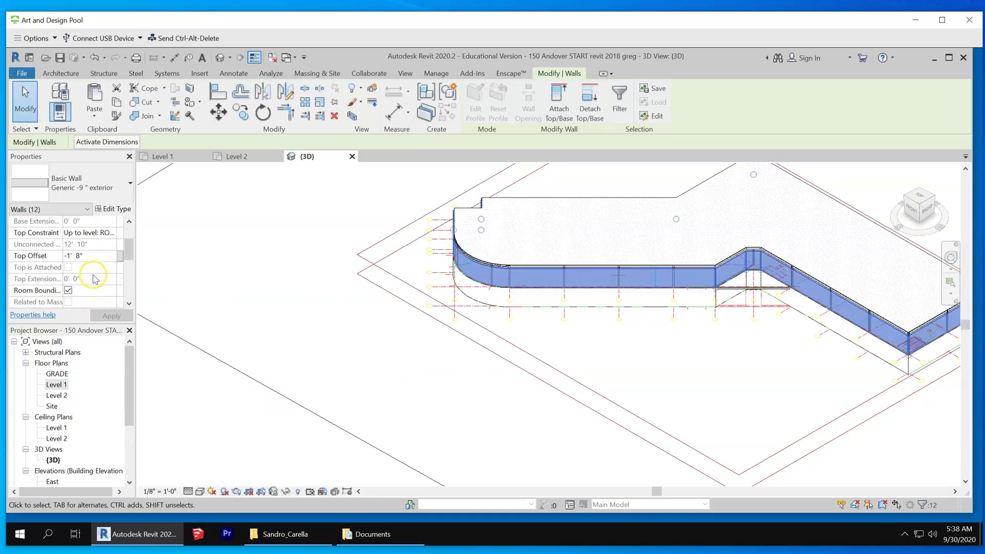
left_click(96, 256)
type("0")
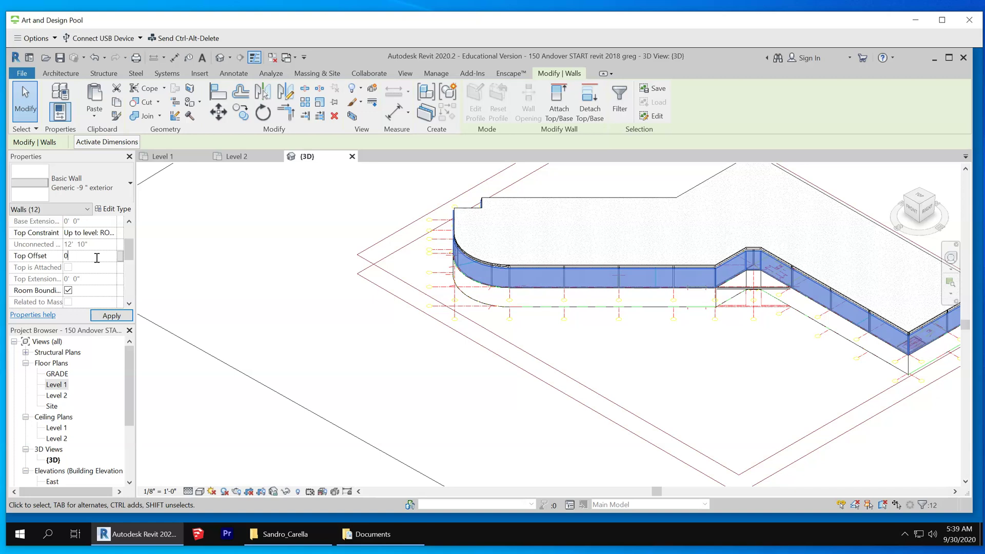
key("Return")
- Change the top constraint of the selected Level 2 exterior walls to Up to level: TOP OF PARAPET
scroll(490, 272, "up", 4)
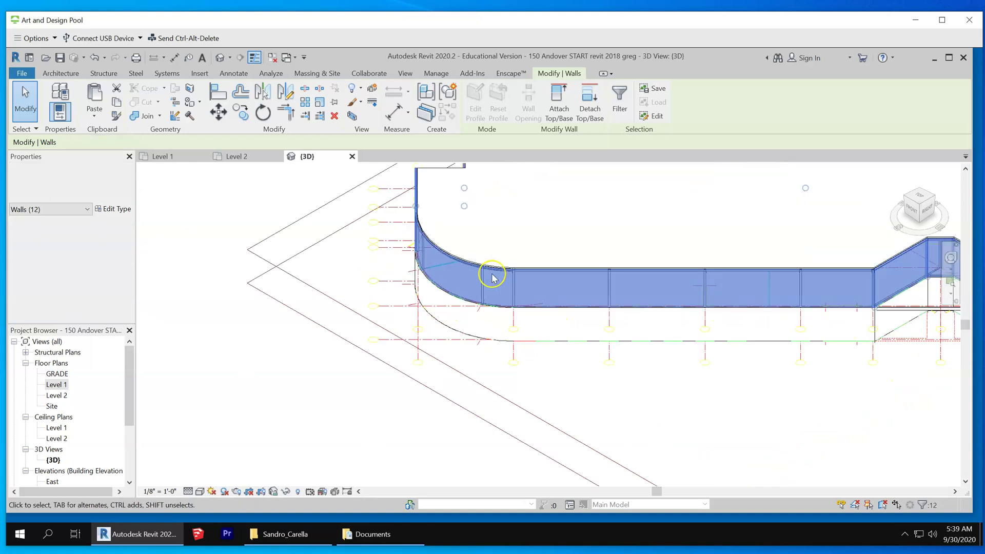
scroll(488, 269, "down", 3)
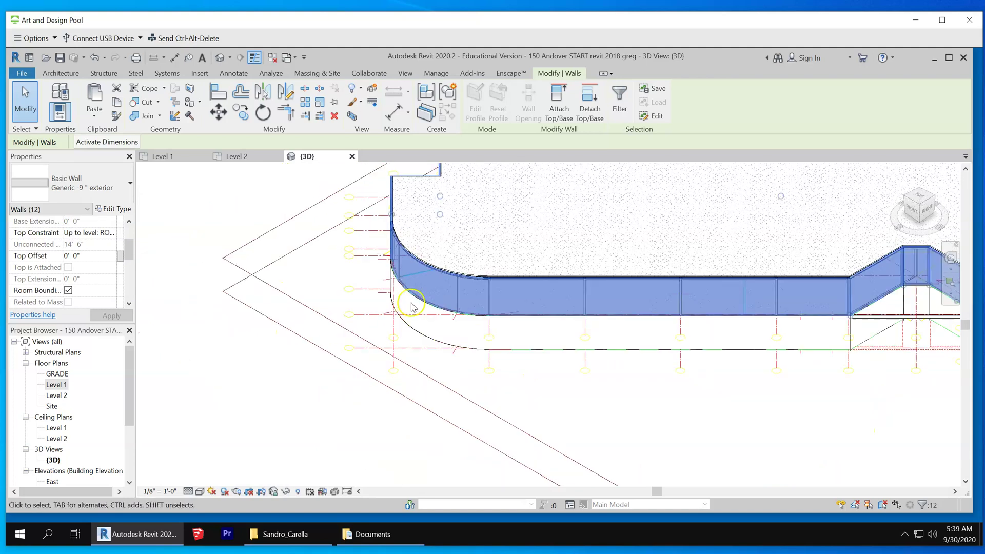
left_click(113, 235)
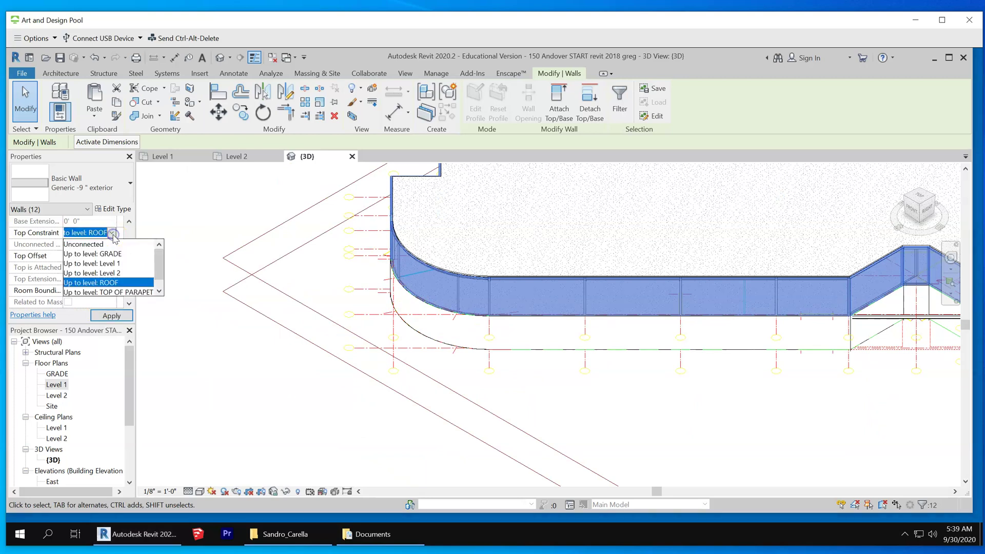
left_click(141, 291)
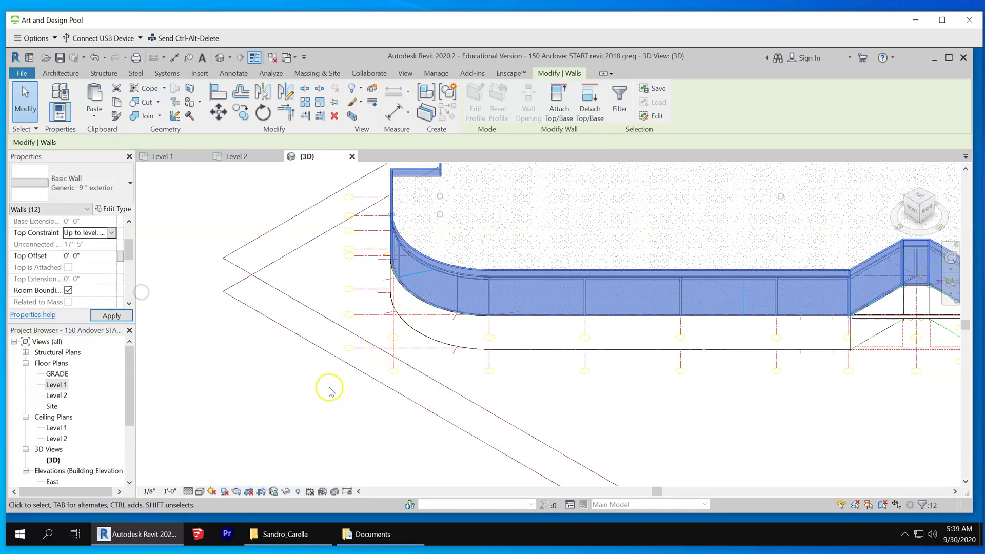
scroll(333, 380, "down", 3)
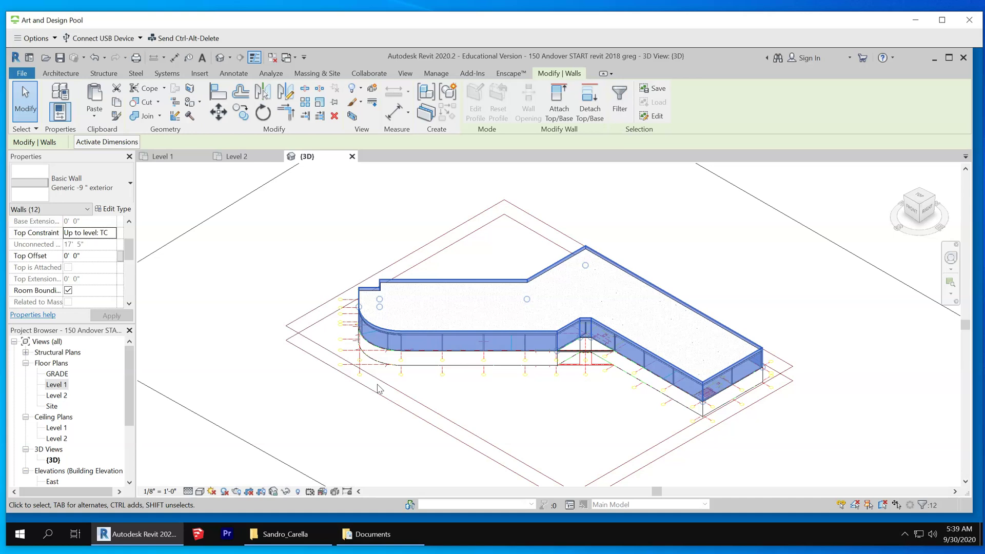
scroll(449, 312, "down", 3)
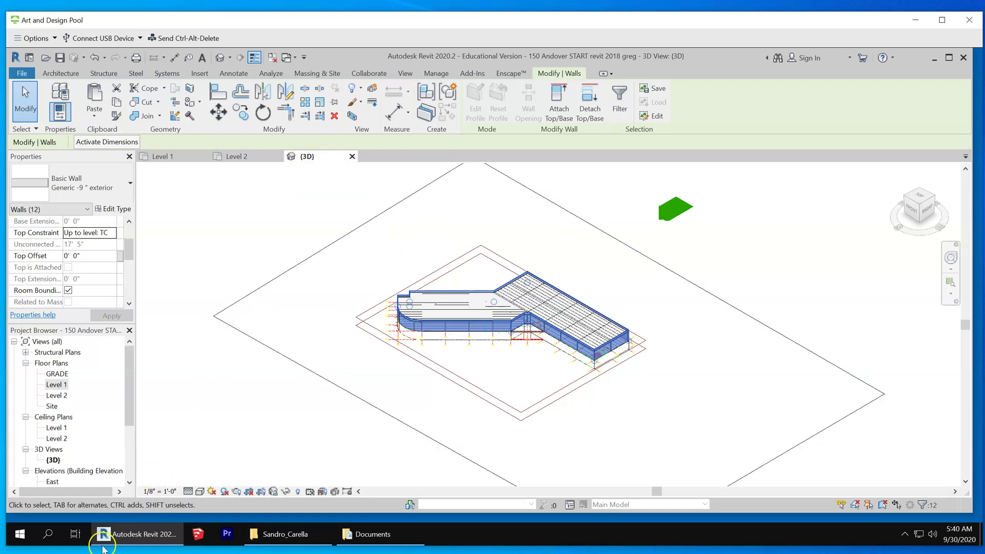
mouse_move(100, 541)
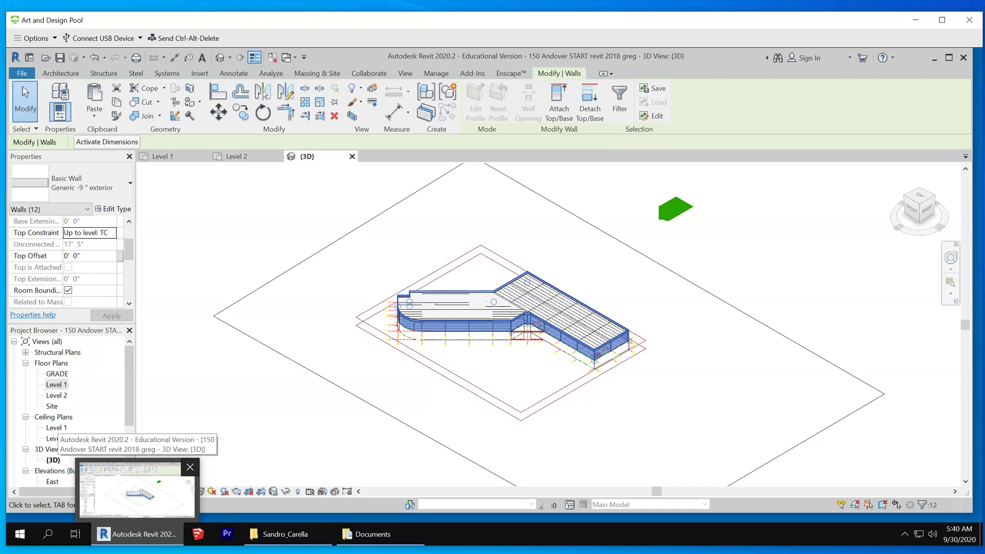